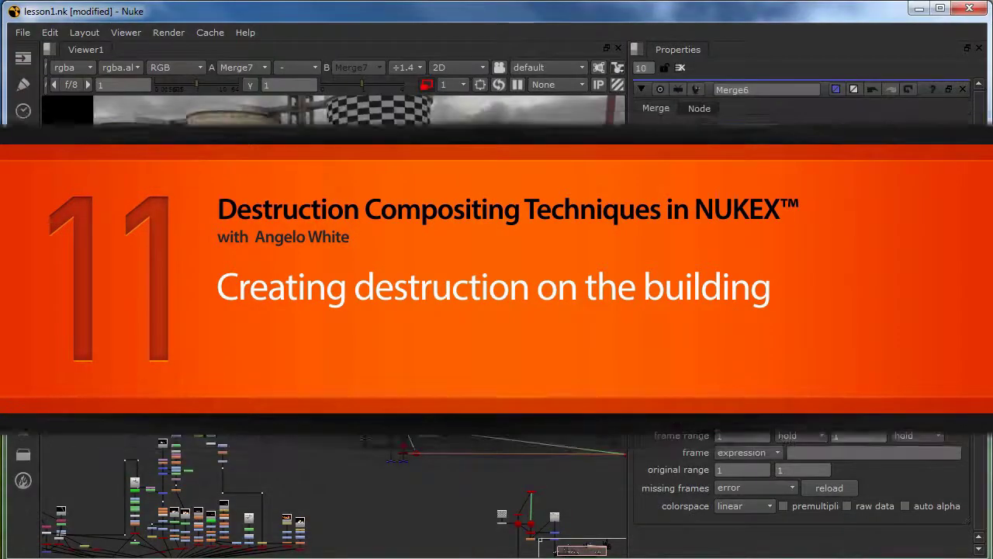
pyautogui.moveTo(303, 296); pyautogui.dragTo(355, 293, button='middle')
pyautogui.scroll(1, 275, 235)
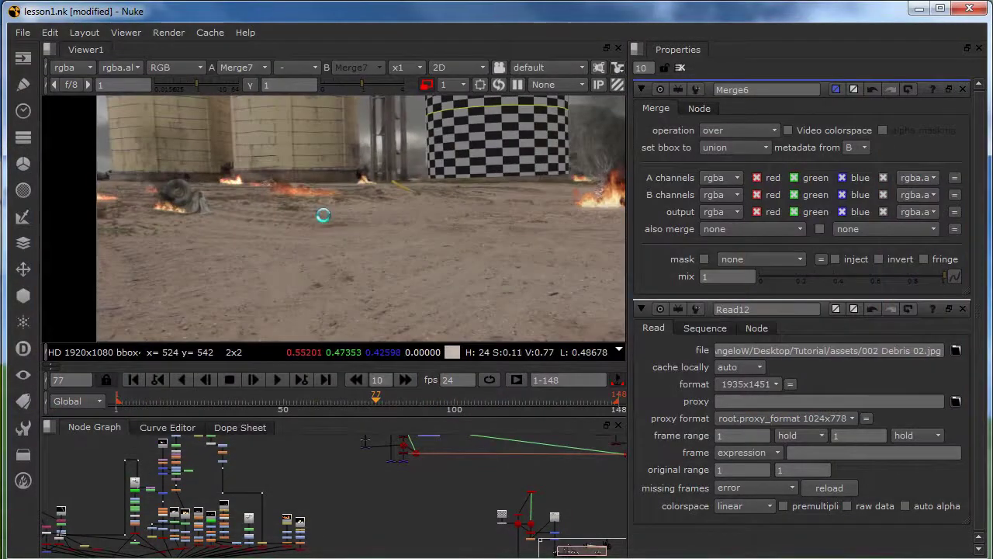
pyautogui.scroll(-3, 256, 512)
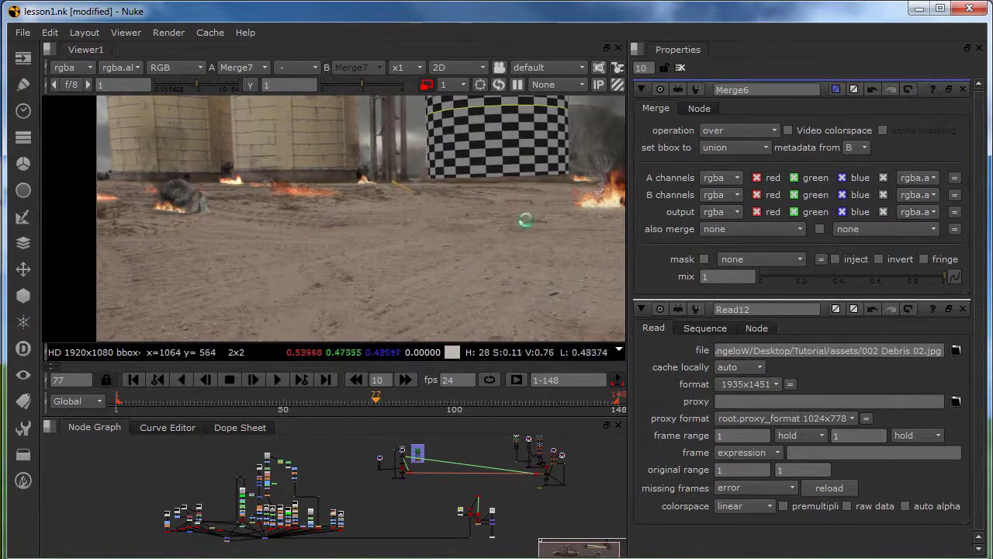
pyautogui.moveTo(541, 223); pyautogui.dragTo(427, 226, button='middle')
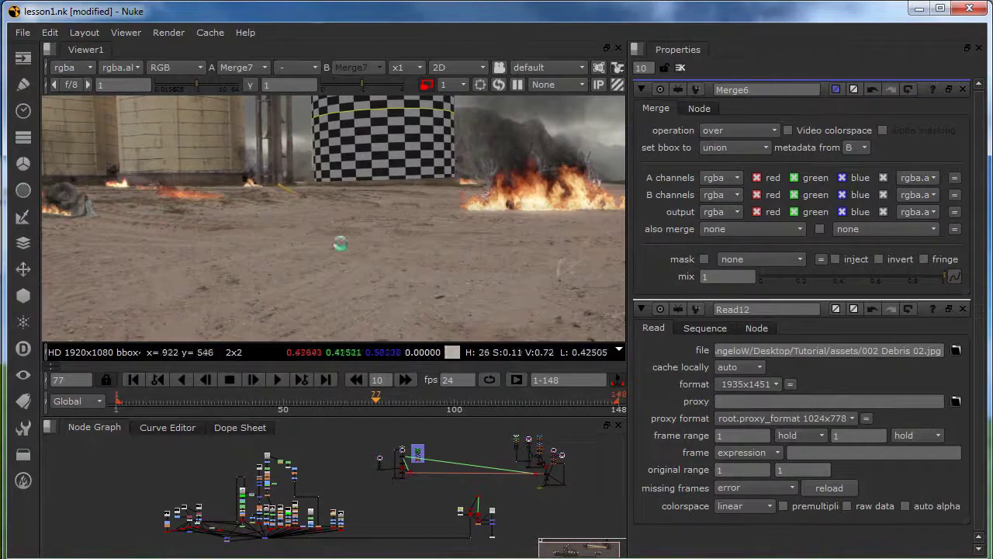
pyautogui.scroll(4, 344, 233)
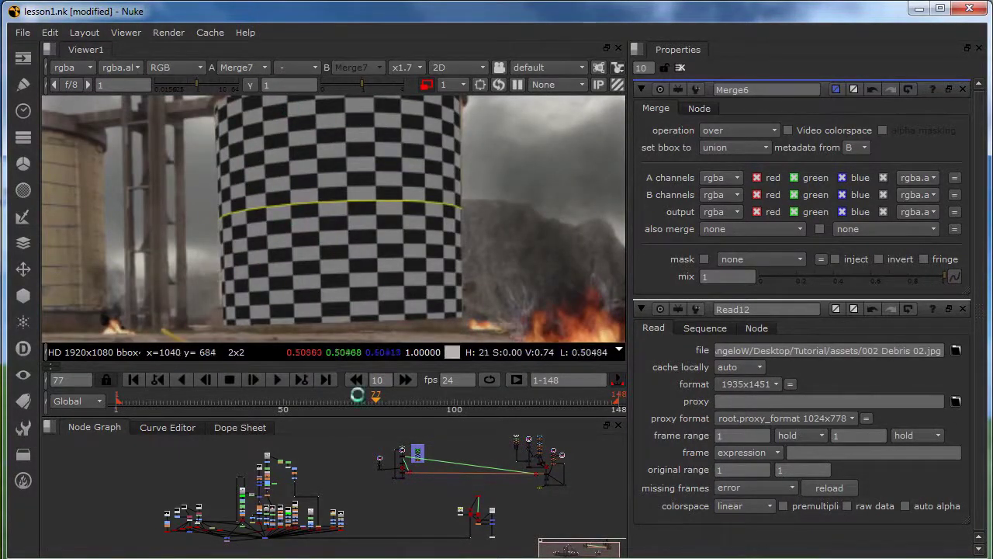
# Step: Duplicate the Cam_Anim camera node and place the copy beside the Cylinder2 node
pyautogui.moveTo(409, 476); pyautogui.dragTo(347, 486, button='middle')
pyautogui.scroll(5, 349, 489)
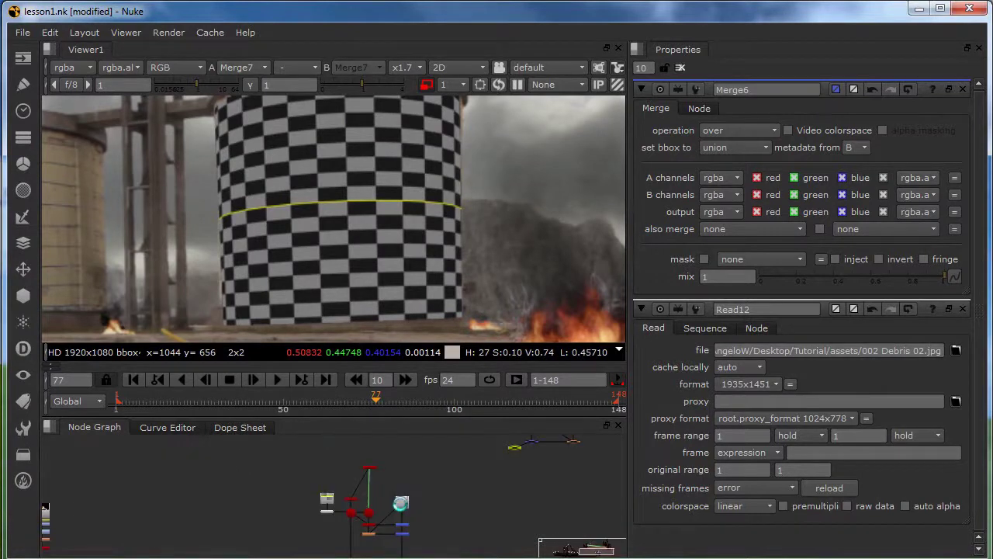
pyautogui.scroll(6, 364, 516)
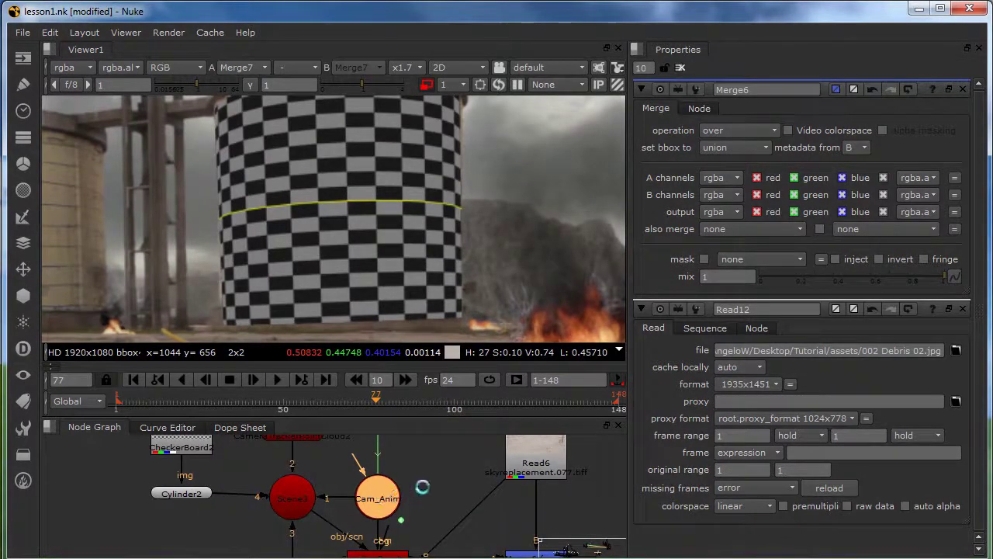
pyautogui.hotkey('ctrl', 'c')
pyautogui.click(156, 532)
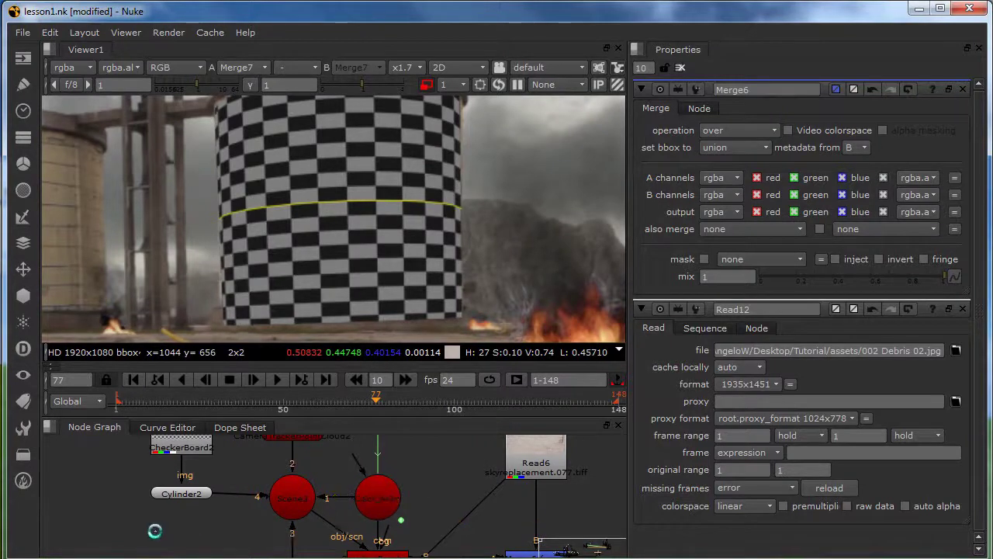
pyautogui.hotkey('ctrl', 'v')
pyautogui.moveTo(155, 530); pyautogui.dragTo(99, 499)
# Step: Rename the duplicated camera node to Projector and position it just below the checkerboard node's level, next to Cylinder2
pyautogui.doubleClick(99, 498)
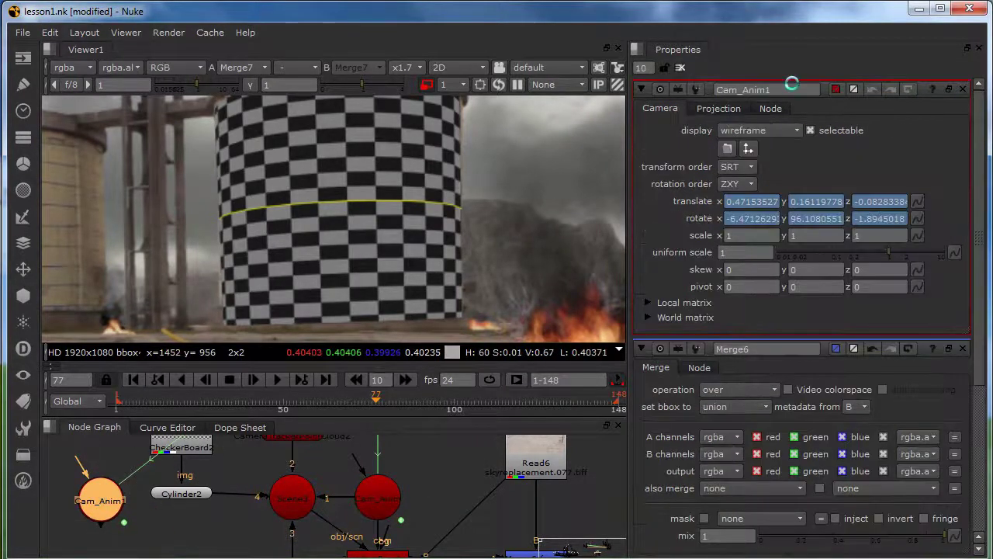
pyautogui.write('Projector')
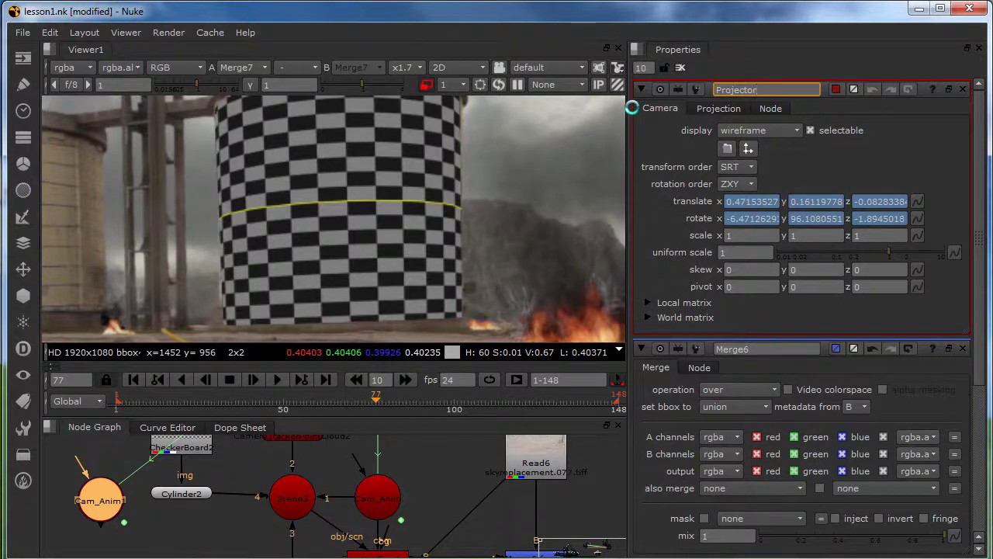
pyautogui.press('Return')
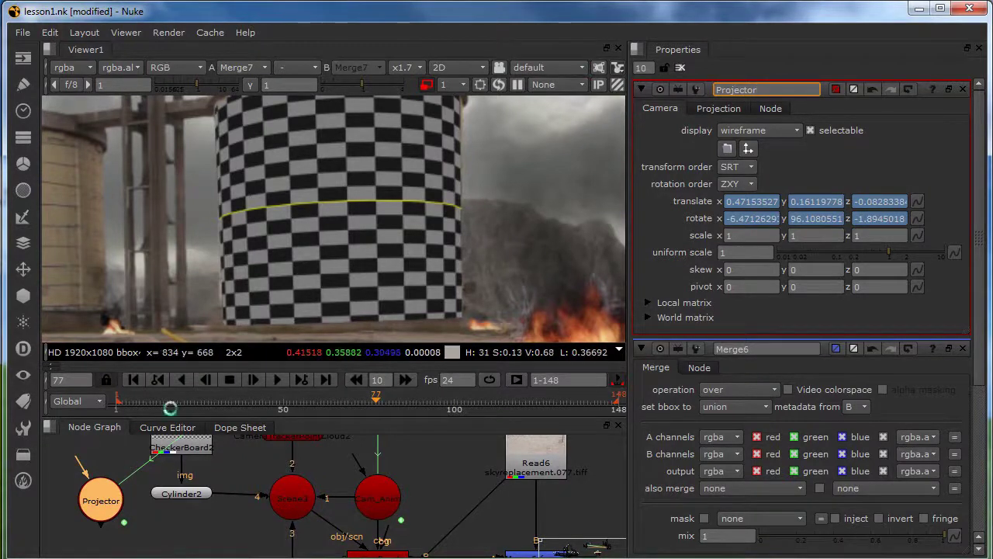
pyautogui.click(152, 534)
pyautogui.click(102, 505)
pyautogui.moveTo(101, 501); pyautogui.dragTo(98, 512)
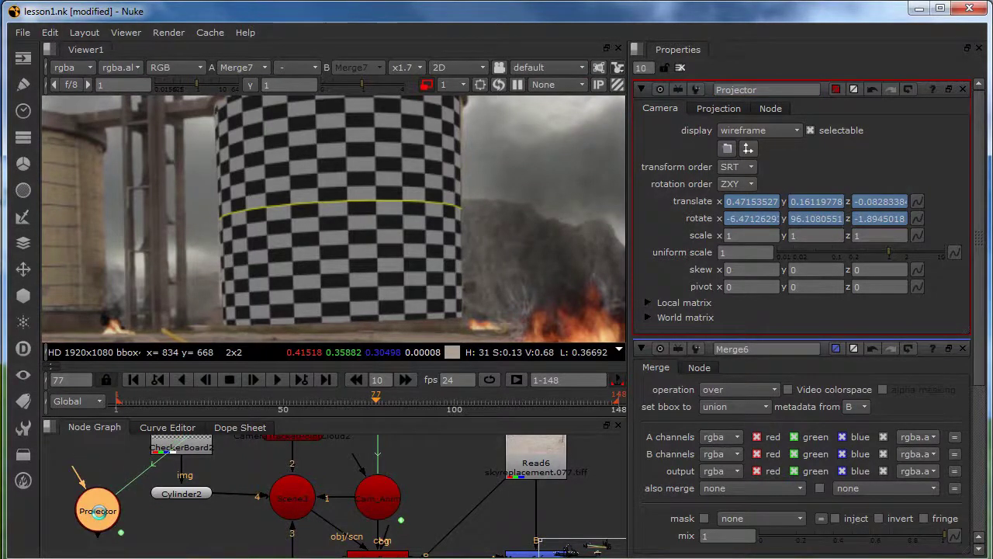
# Step: Create a floating point slider user knob named projFrame on the Projector camera, with minimum 1 and maximum 148
pyautogui.scroll(-3, 385, 269)
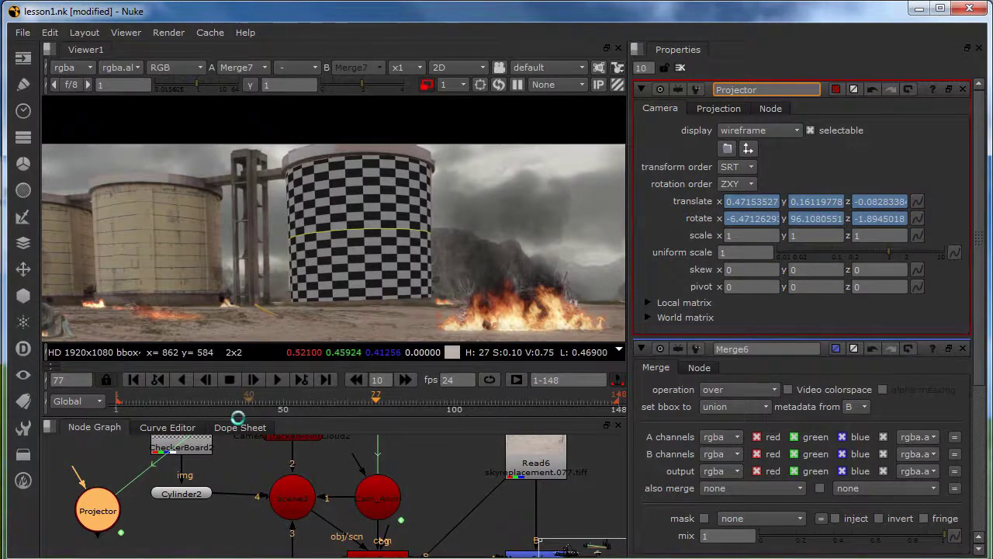
pyautogui.moveTo(116, 517); pyautogui.dragTo(130, 506, button='middle')
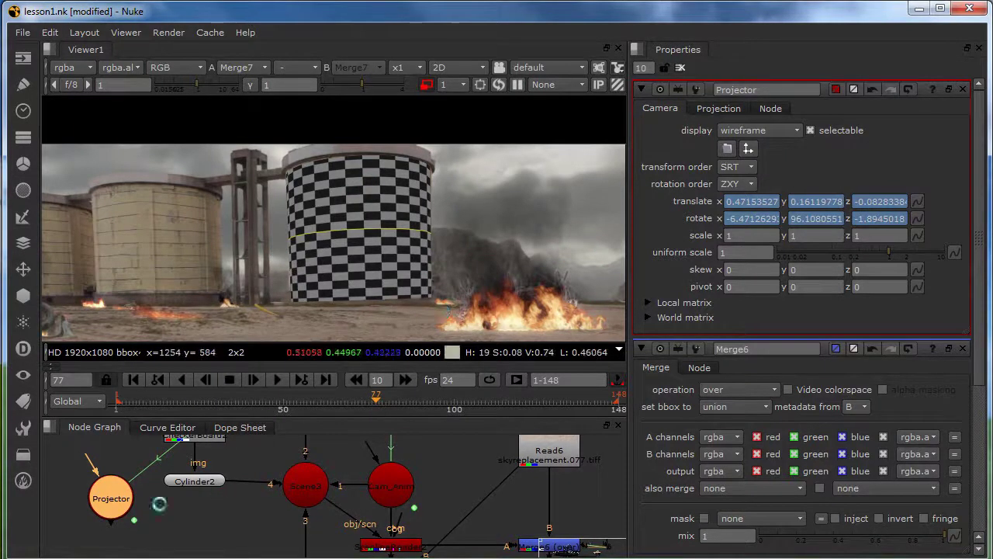
pyautogui.rightClick(856, 140)
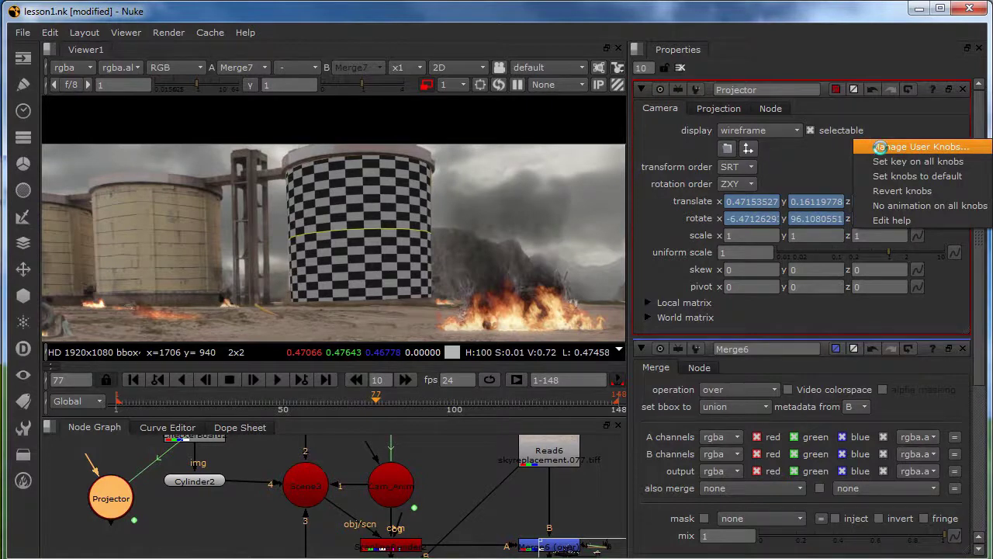
pyautogui.click(885, 147)
pyautogui.click(944, 82)
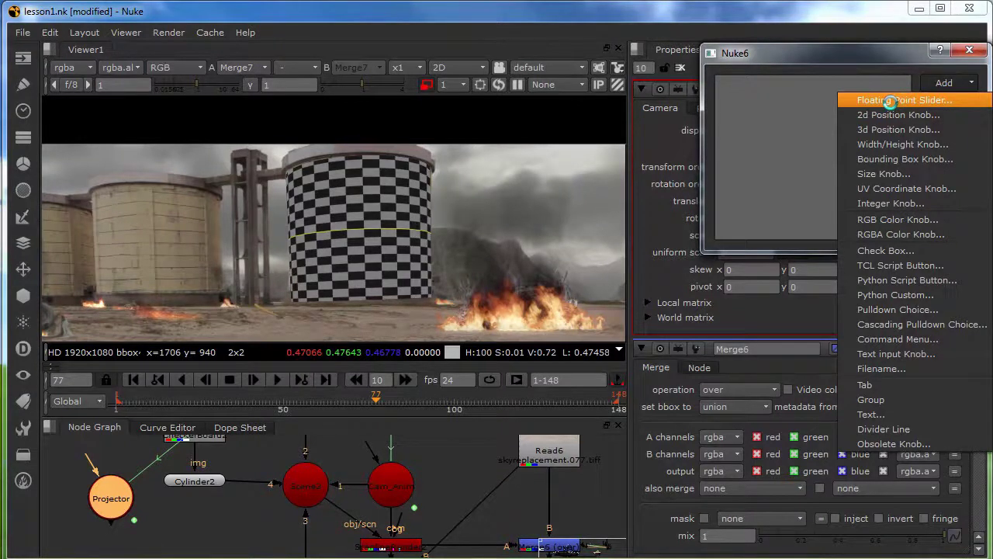
pyautogui.click(890, 101)
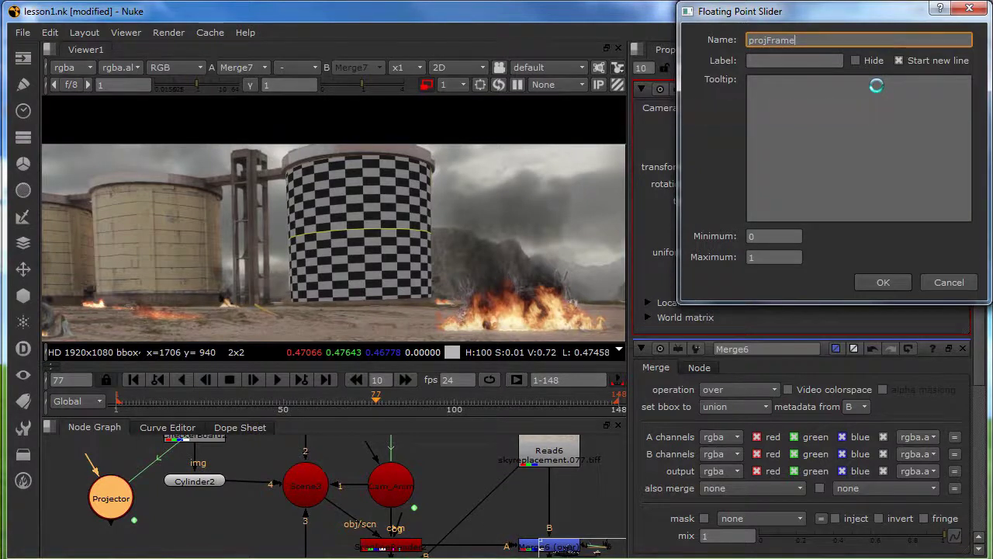
pyautogui.click(751, 236)
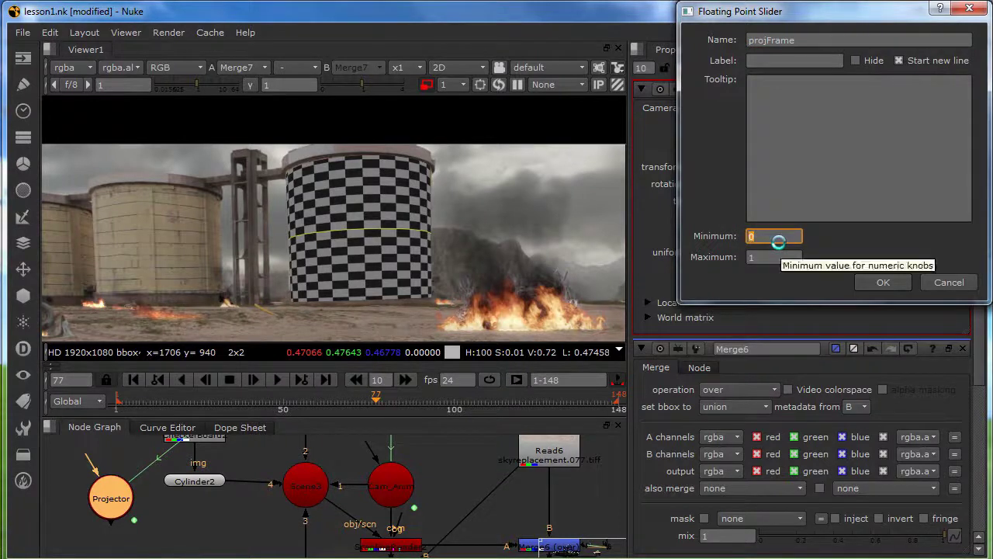
pyautogui.write('1')
pyautogui.press('Tab')
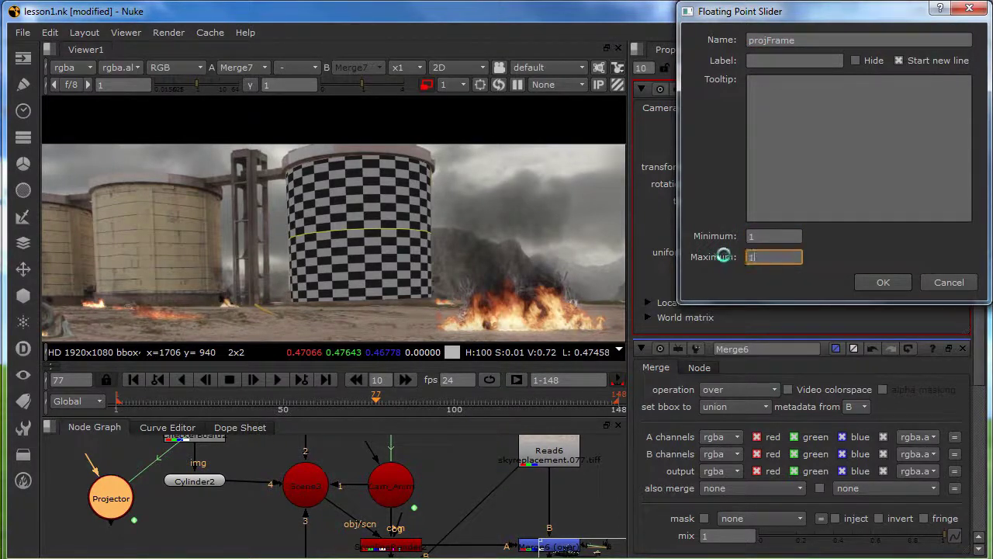
pyautogui.write('148')
pyautogui.click(791, 237)
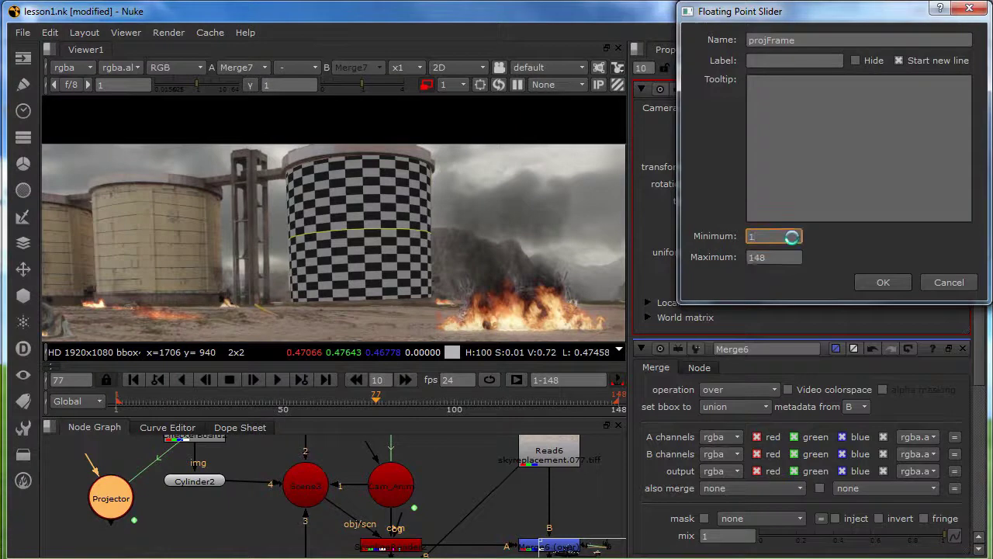
# Step: Label the new slider knob Projection Frame and finish managing the Projector's user knobs
pyautogui.click(769, 61)
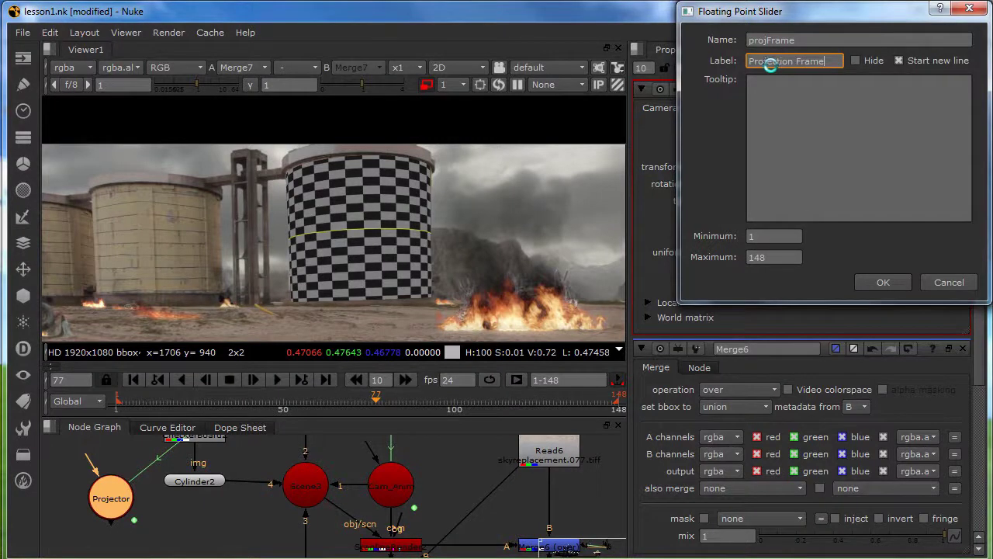
pyautogui.click(790, 122)
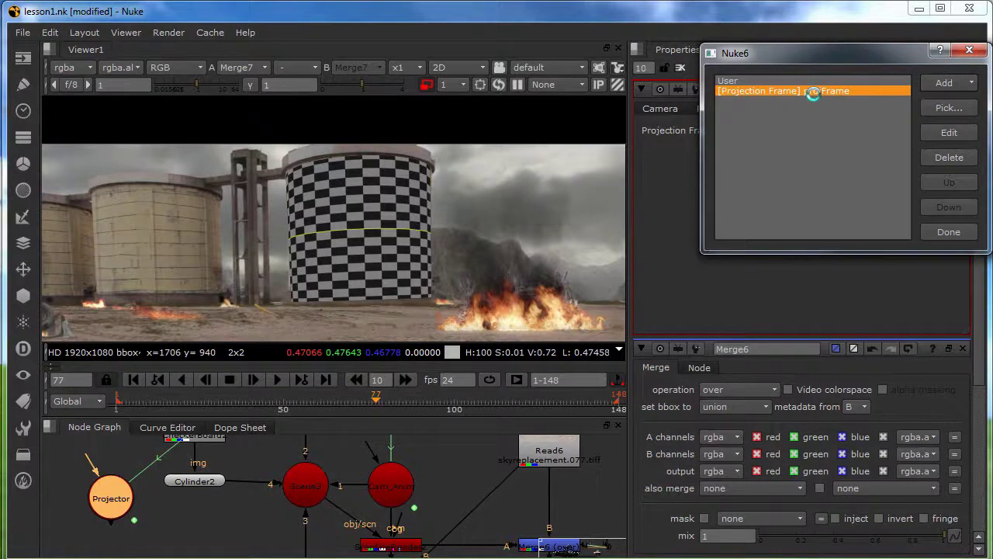
pyautogui.click(953, 231)
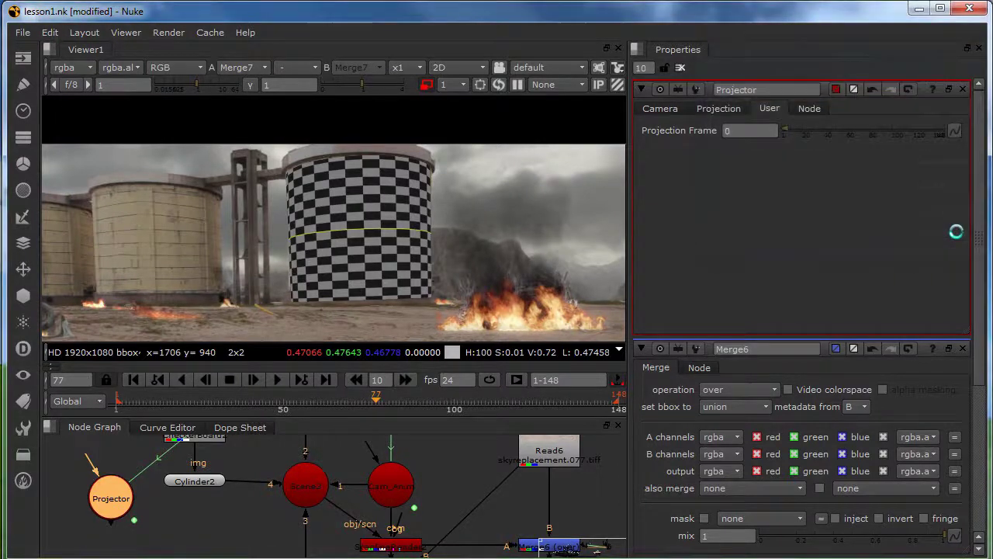
pyautogui.moveTo(783, 128); pyautogui.dragTo(771, 158)
# Step: Set the Projector camera's translate x expression to CameraTracker2.camTranslate(projFrame)
pyautogui.click(670, 109)
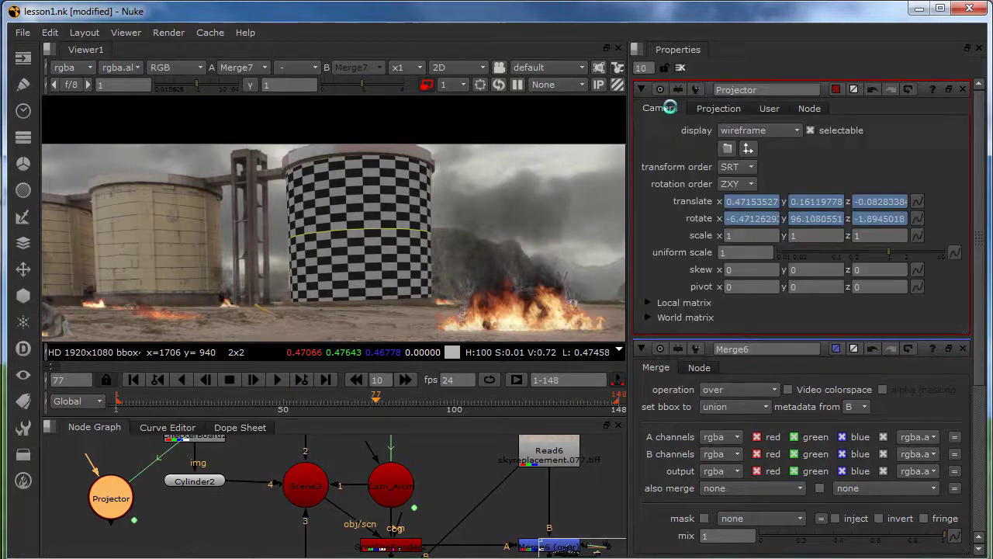
pyautogui.click(916, 201)
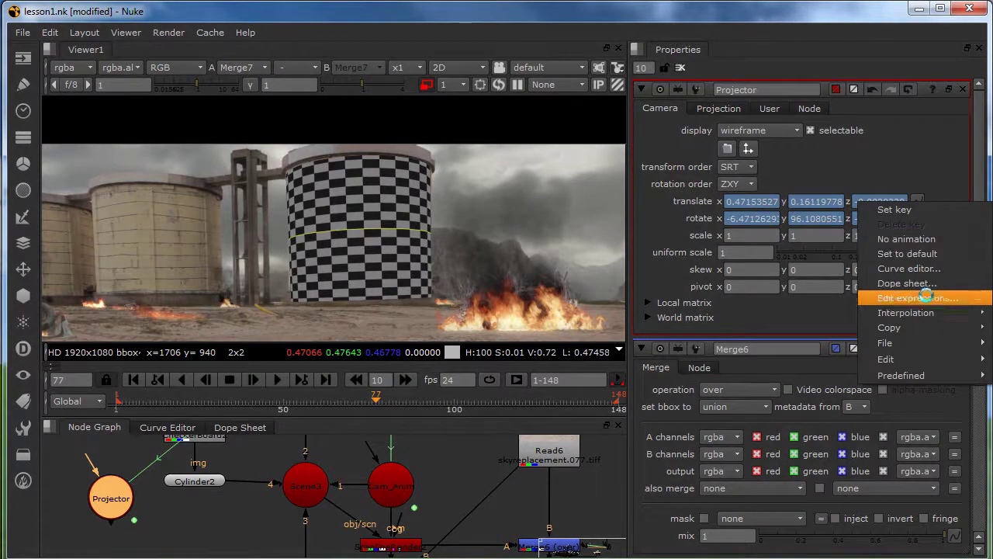
pyautogui.moveTo(923, 328)
pyautogui.click(918, 296)
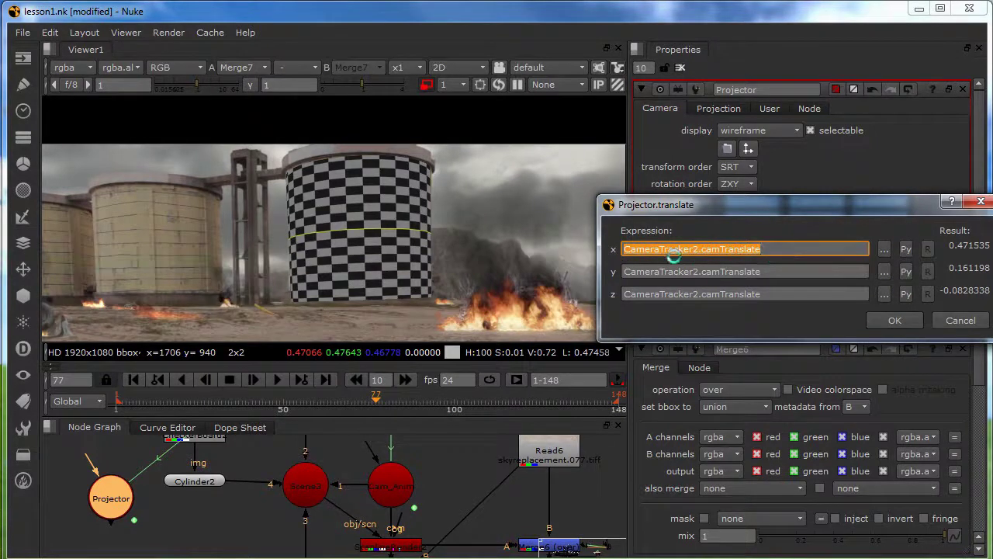
pyautogui.moveTo(668, 201); pyautogui.dragTo(624, 192)
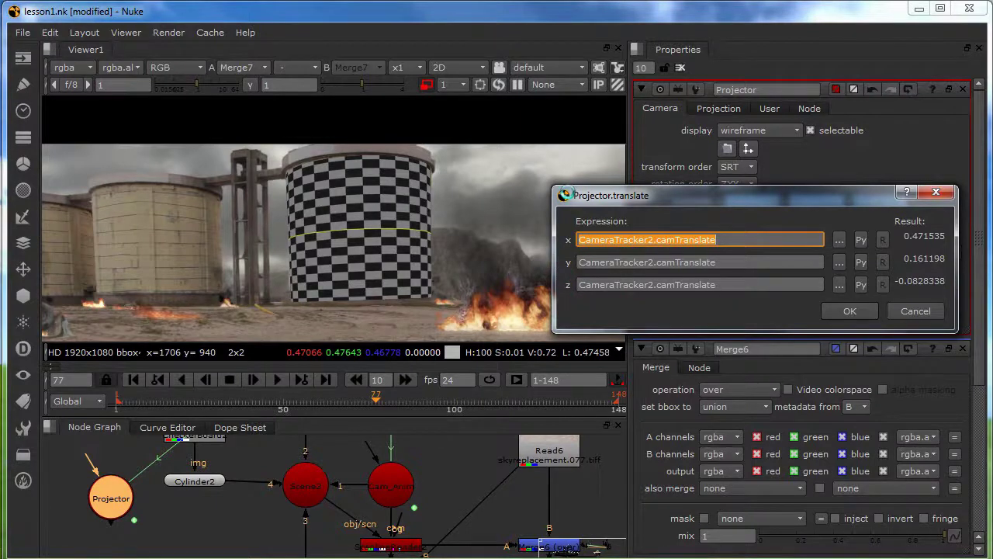
pyautogui.moveTo(736, 197); pyautogui.dragTo(700, 272)
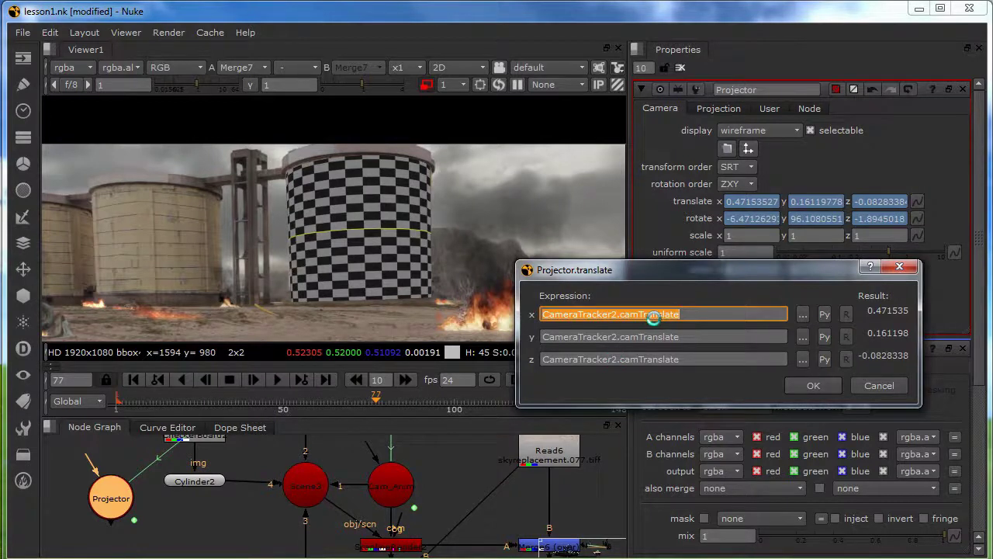
pyautogui.click(688, 314)
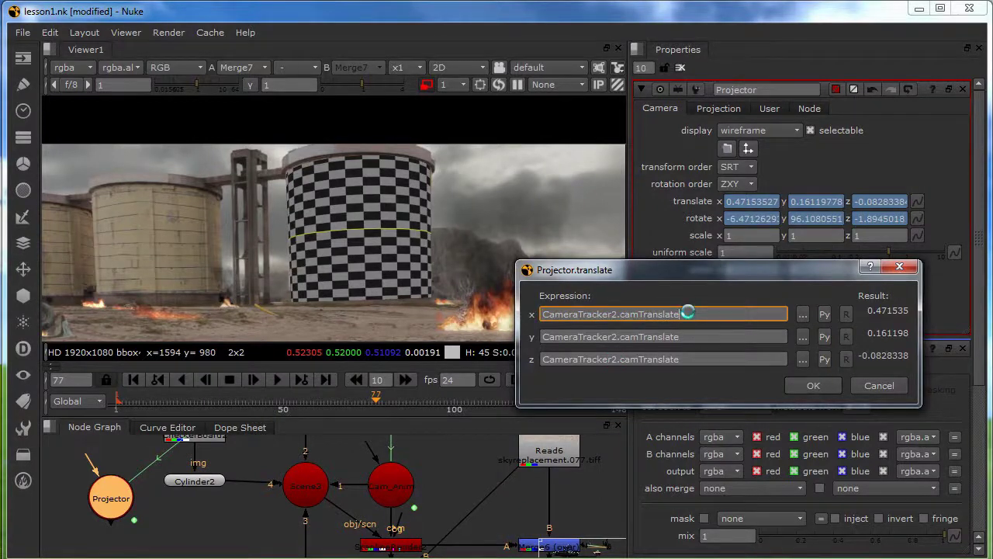
pyautogui.write('(')
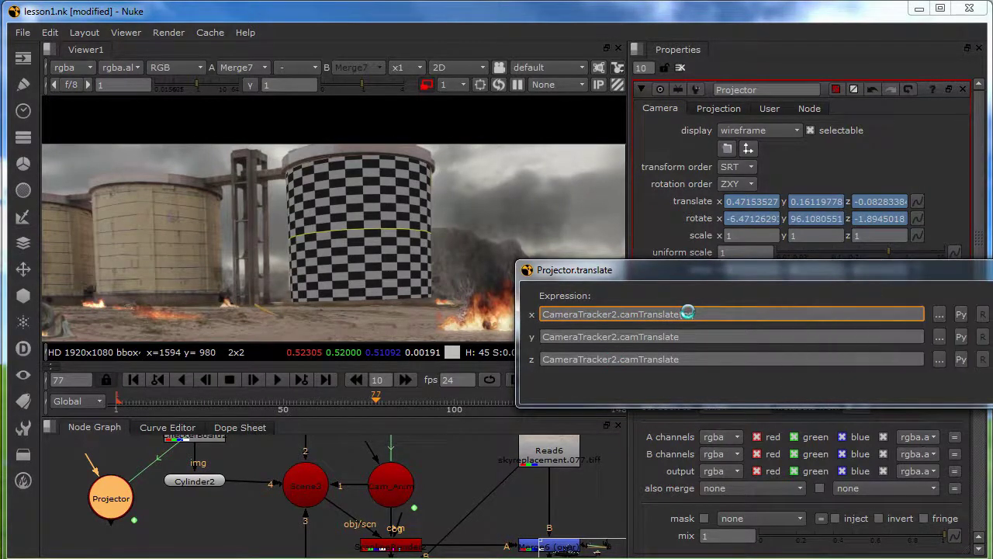
pyautogui.write('projFrame')
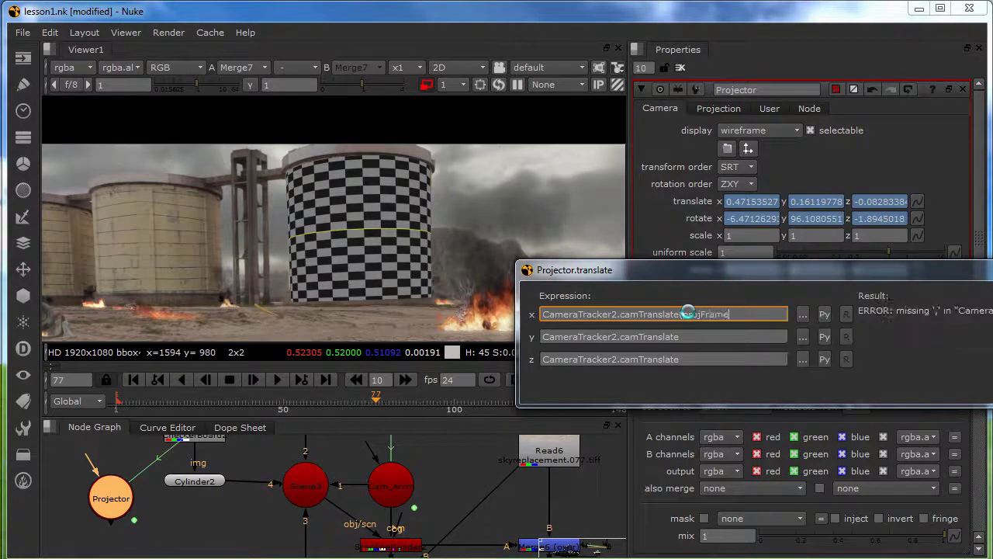
pyautogui.write(')')
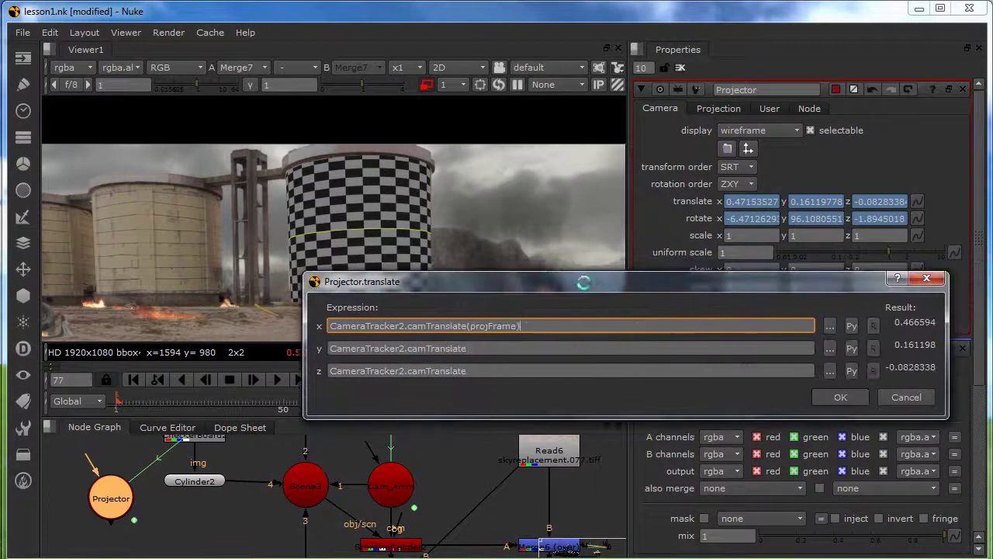
# Step: Append (projFrame) to the translate y and z expressions as well, and apply the expression changes
pyautogui.moveTo(528, 326); pyautogui.dragTo(471, 327)
pyautogui.hotkey('ctrl', 'c')
pyautogui.click(528, 349)
pyautogui.hotkey('ctrl', 'v')
pyautogui.click(505, 370)
pyautogui.hotkey('ctrl', 'v')
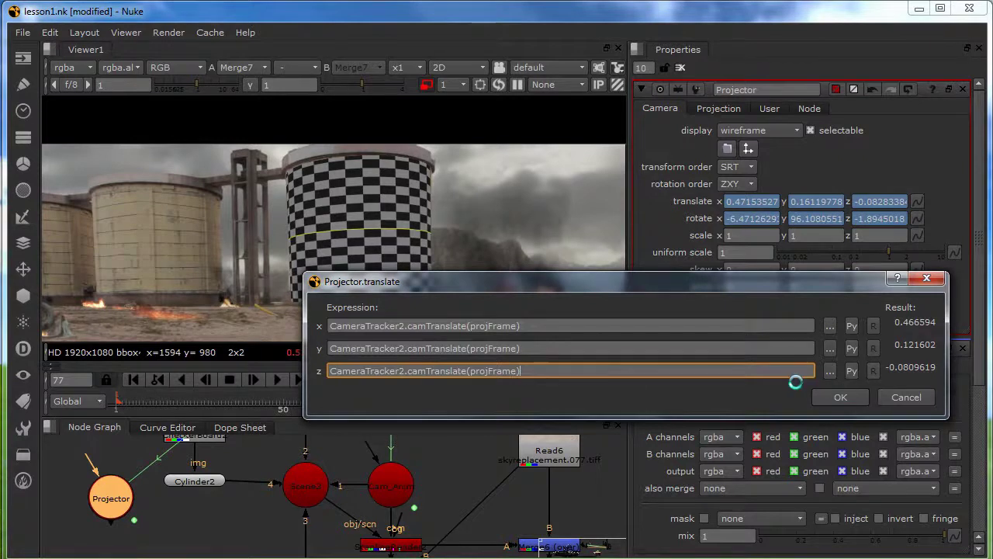
pyautogui.click(837, 396)
# Step: Append (projFrame) to the Projector camera's rotate x, y and z expressions and apply them
pyautogui.click(917, 218)
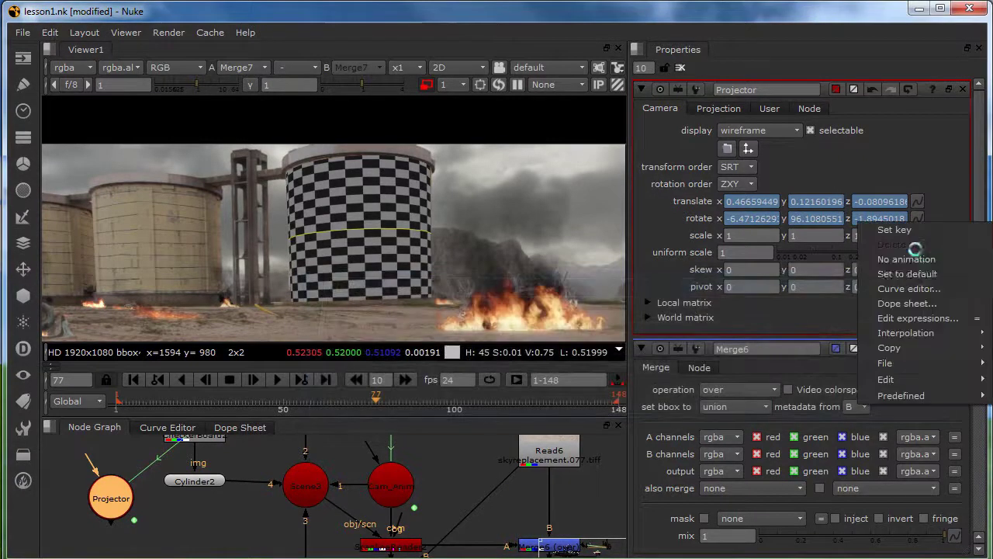
pyautogui.click(924, 317)
pyautogui.click(775, 270)
pyautogui.hotkey('ctrl', 'v')
pyautogui.click(781, 288)
pyautogui.hotkey('ctrl', 'v')
pyautogui.click(788, 310)
pyautogui.hotkey('ctrl', 'v')
pyautogui.click(895, 336)
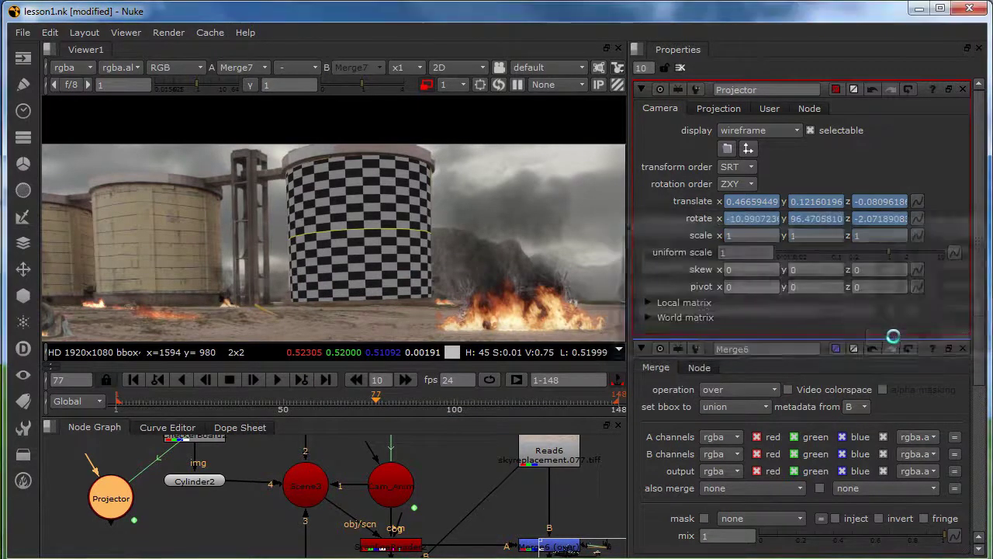
# Step: Append (projFrame) to the Projector camera's focal length expression and apply it
pyautogui.click(717, 108)
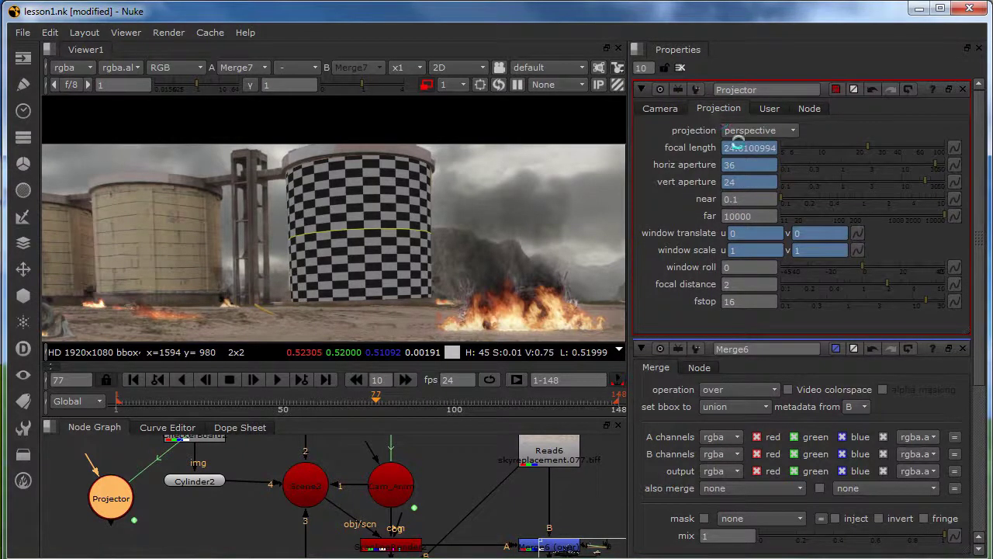
pyautogui.click(954, 147)
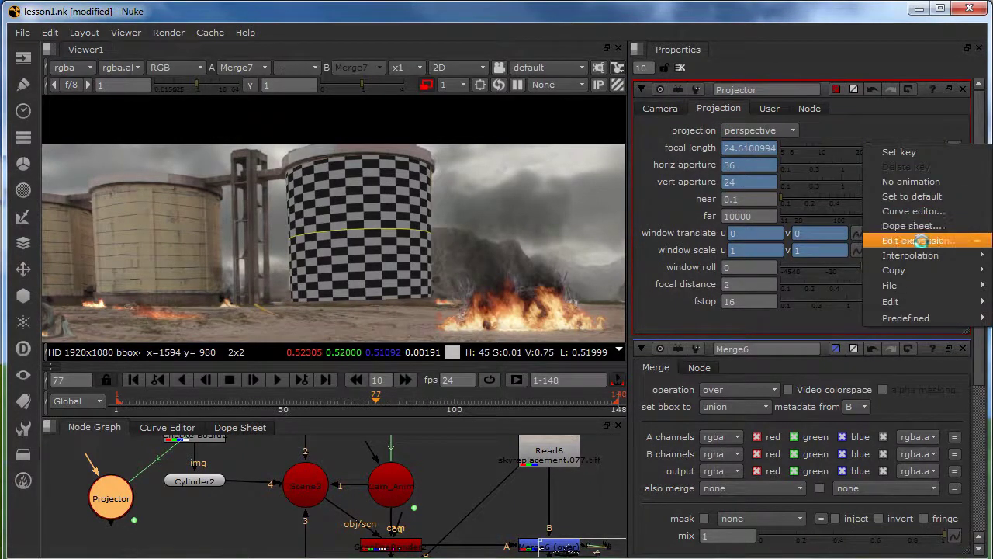
pyautogui.click(918, 241)
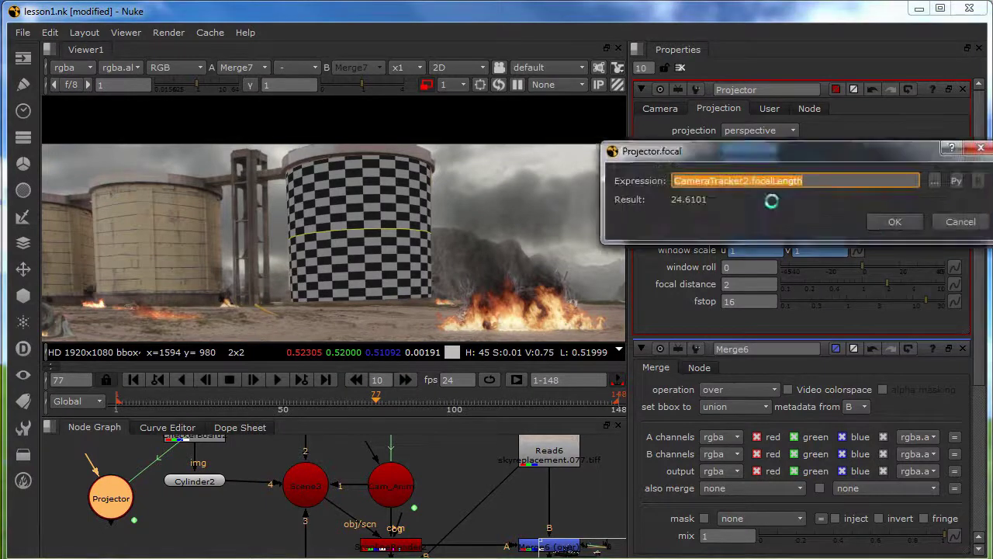
pyautogui.moveTo(819, 151); pyautogui.dragTo(750, 256)
pyautogui.click(754, 284)
pyautogui.write('(projFrame)')
pyautogui.click(824, 326)
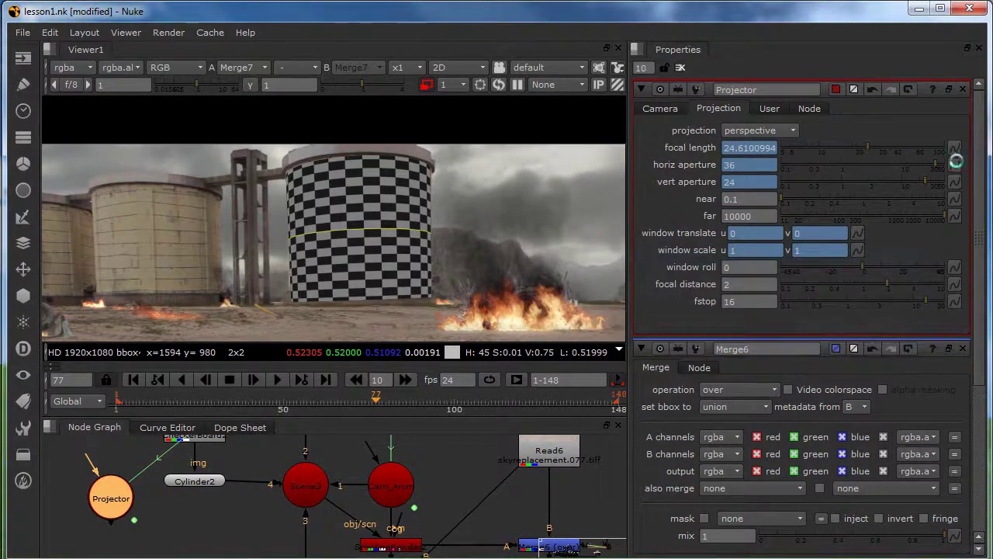
# Step: Append (projFrame) to the Projector's horizontal and vertical aperture expressions and apply each one
pyautogui.click(954, 163)
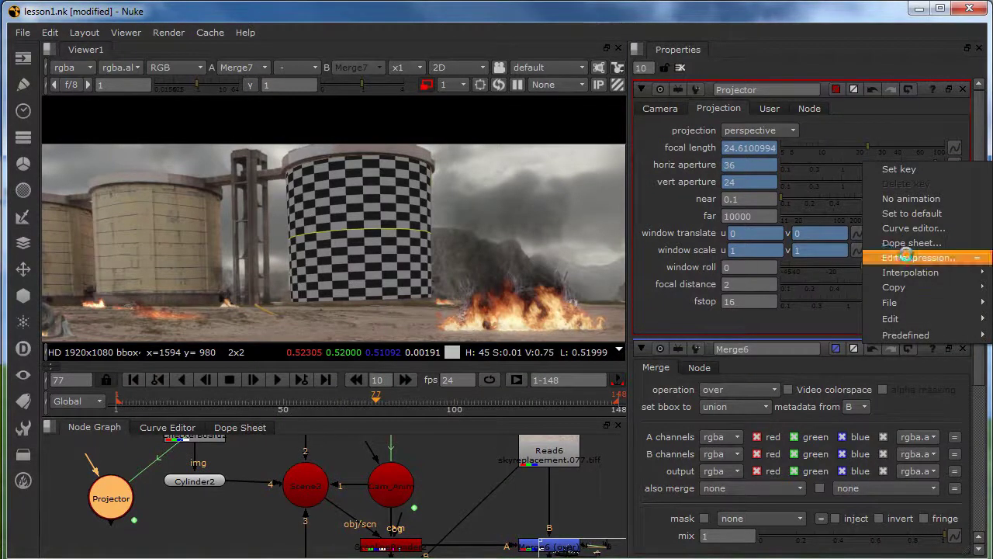
pyautogui.click(900, 258)
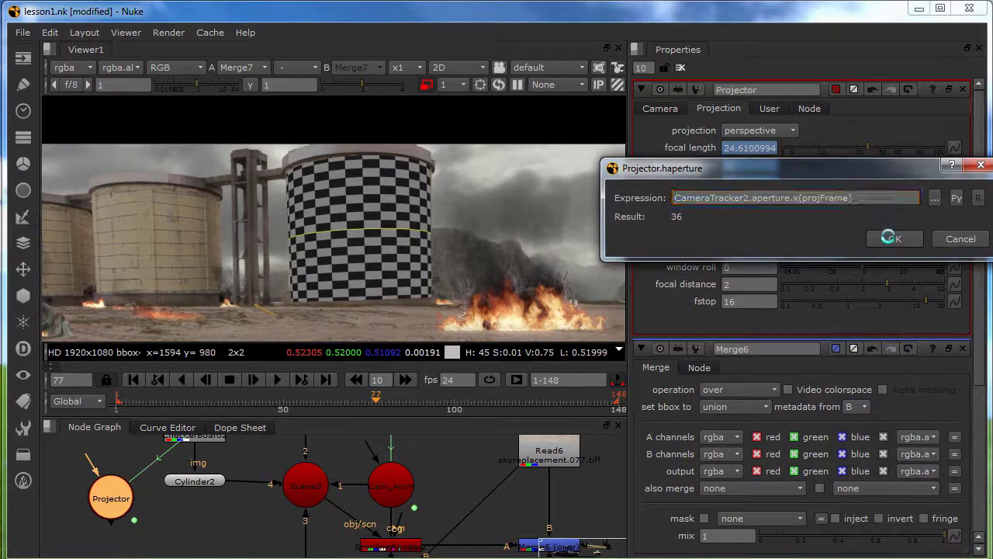
pyautogui.click(892, 238)
pyautogui.click(955, 182)
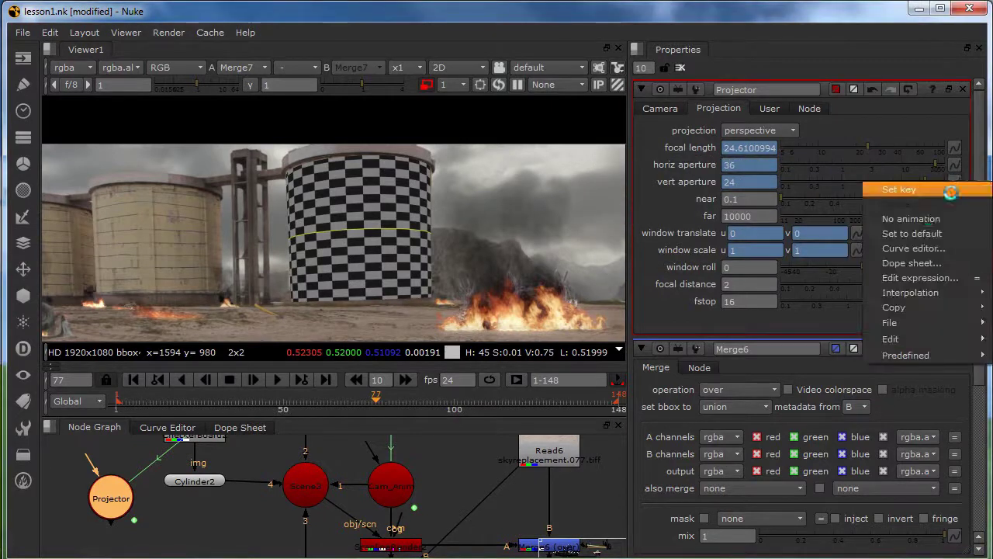
pyautogui.click(909, 278)
pyautogui.click(816, 218)
pyautogui.hotkey('ctrl', 'v')
pyautogui.click(885, 254)
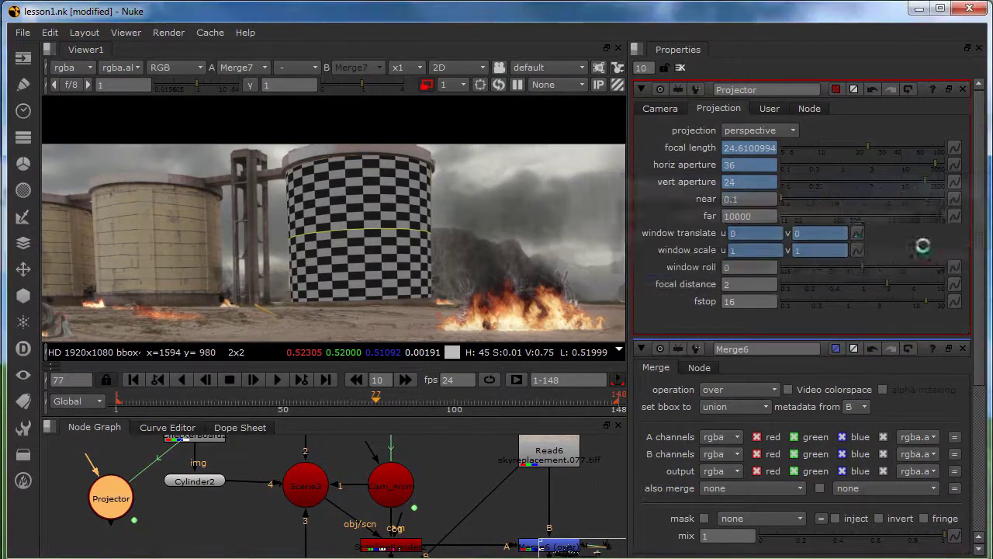
# Step: Append (projFrame) to the Projector's window translate u and v expressions and apply them
pyautogui.click(857, 230)
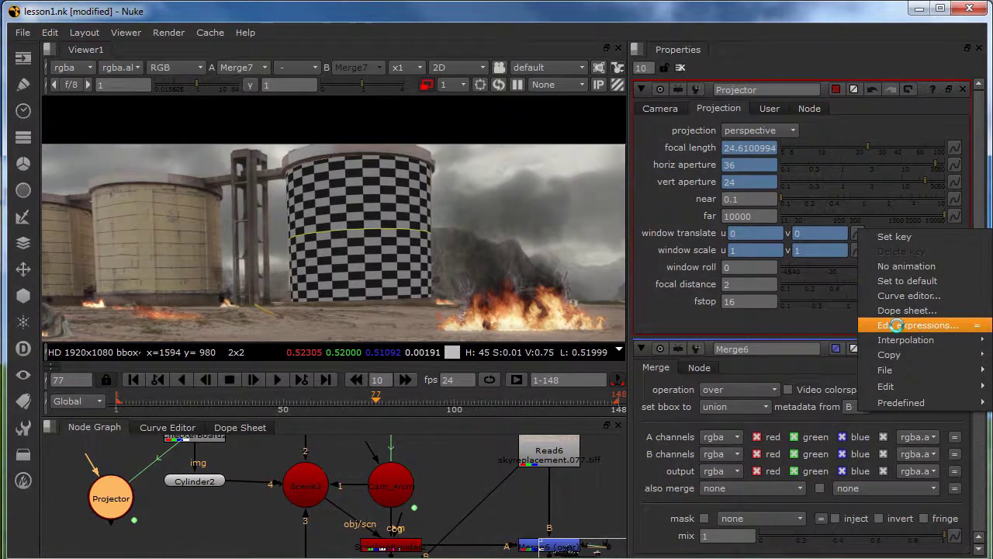
pyautogui.click(896, 324)
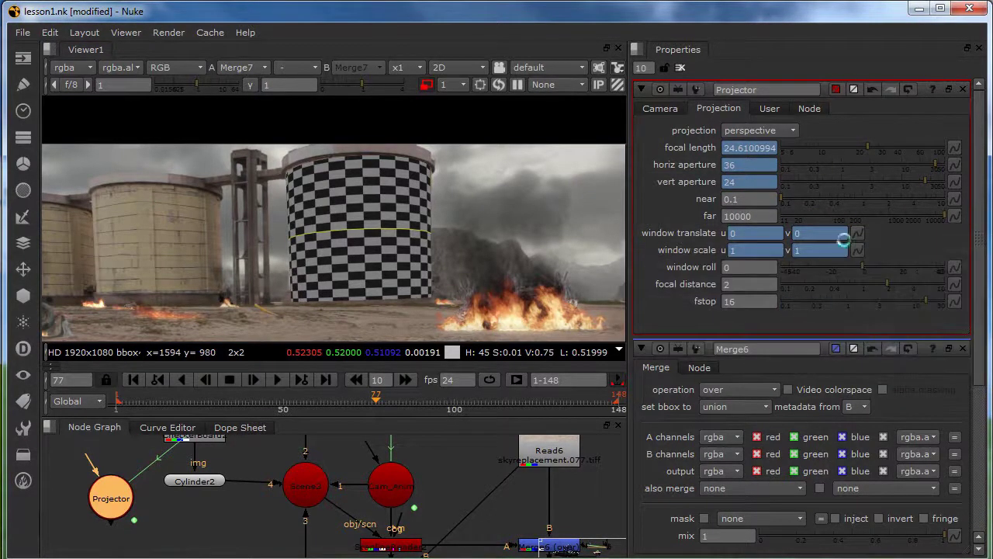
pyautogui.click(857, 232)
pyautogui.click(888, 324)
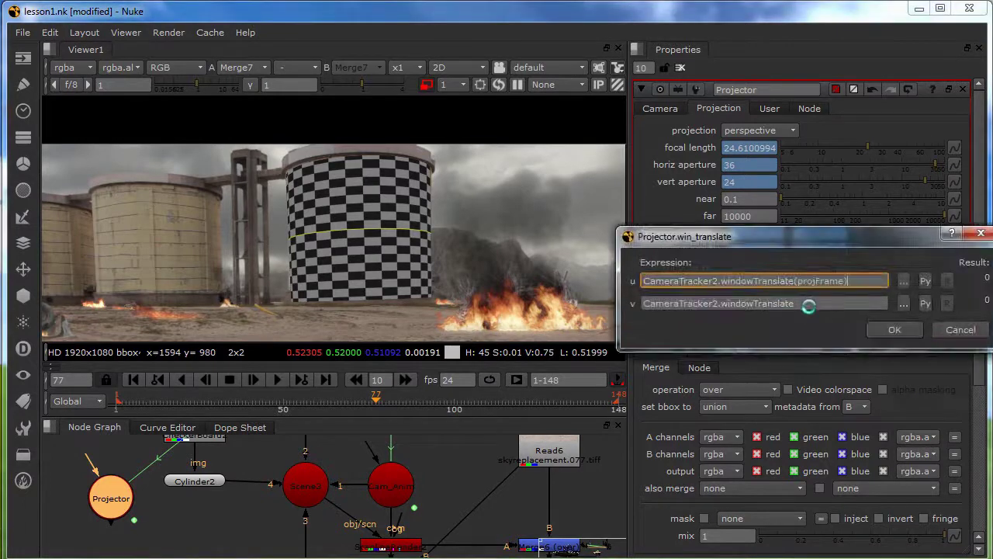
pyautogui.click(809, 307)
pyautogui.hotkey('ctrl', 'v')
pyautogui.click(892, 329)
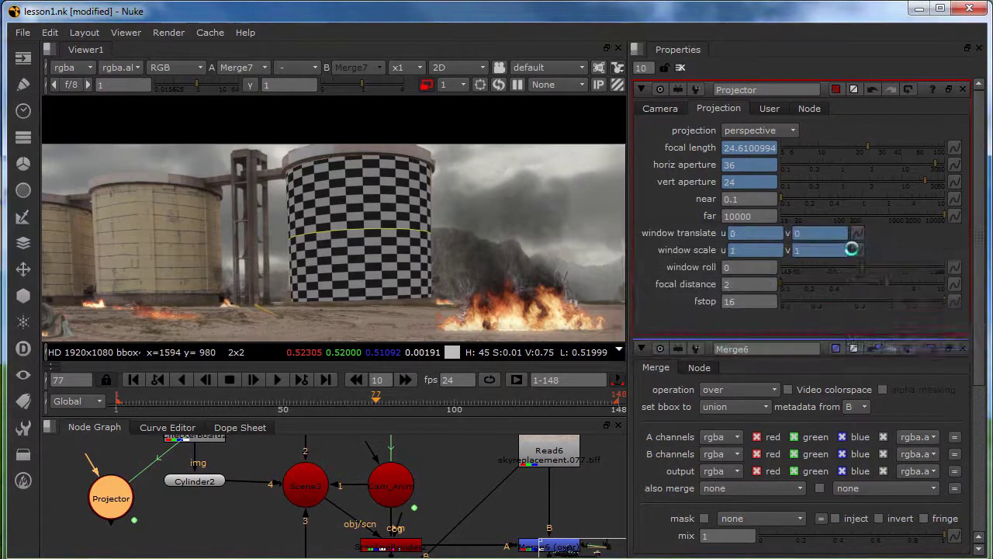
# Step: Append (projFrame) to the Projector's window scale u and v expressions and apply them
pyautogui.click(853, 249)
pyautogui.click(909, 345)
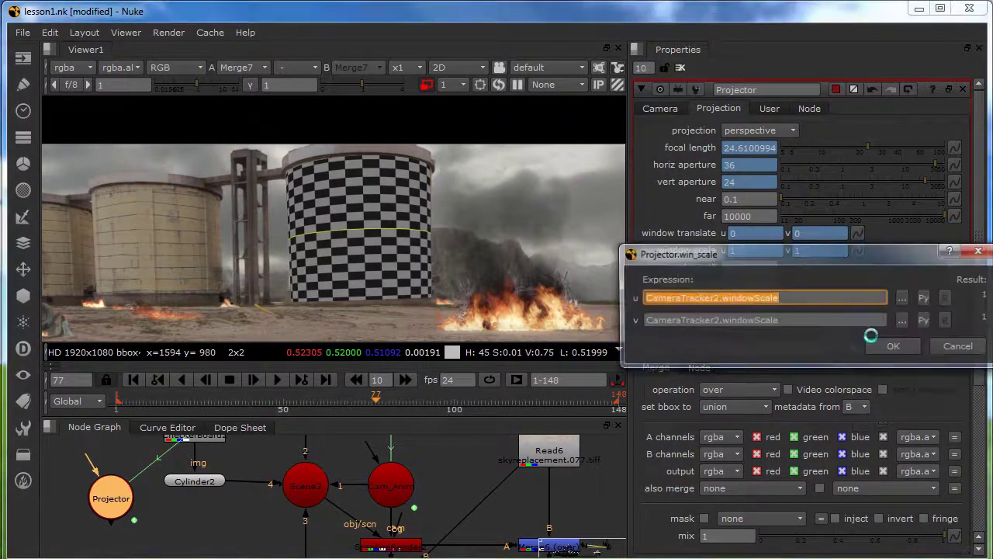
pyautogui.click(808, 318)
pyautogui.hotkey('ctrl', 'v')
pyautogui.click(880, 344)
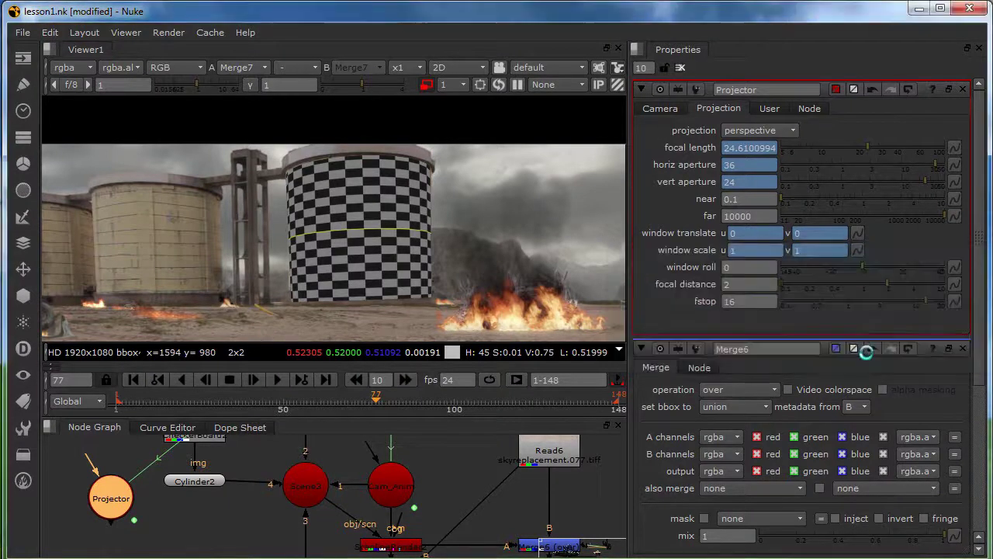
# Step: Change the Projector node's tile colour to blue so it differs from the other camera
pyautogui.click(659, 109)
pyautogui.moveTo(124, 499); pyautogui.dragTo(146, 500, button='middle')
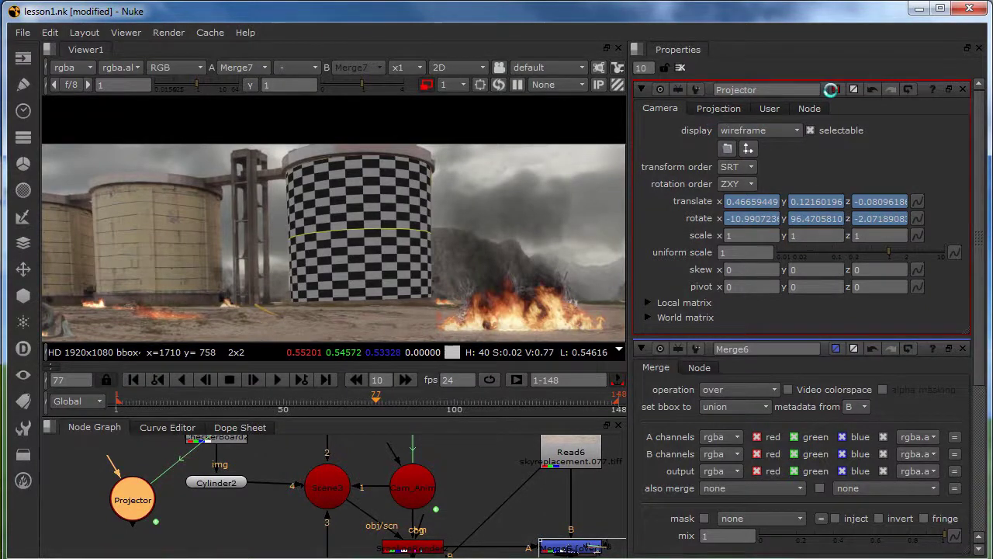
pyautogui.click(833, 89)
pyautogui.moveTo(741, 266); pyautogui.dragTo(737, 250)
pyautogui.moveTo(782, 293); pyautogui.dragTo(781, 190)
pyautogui.click(875, 117)
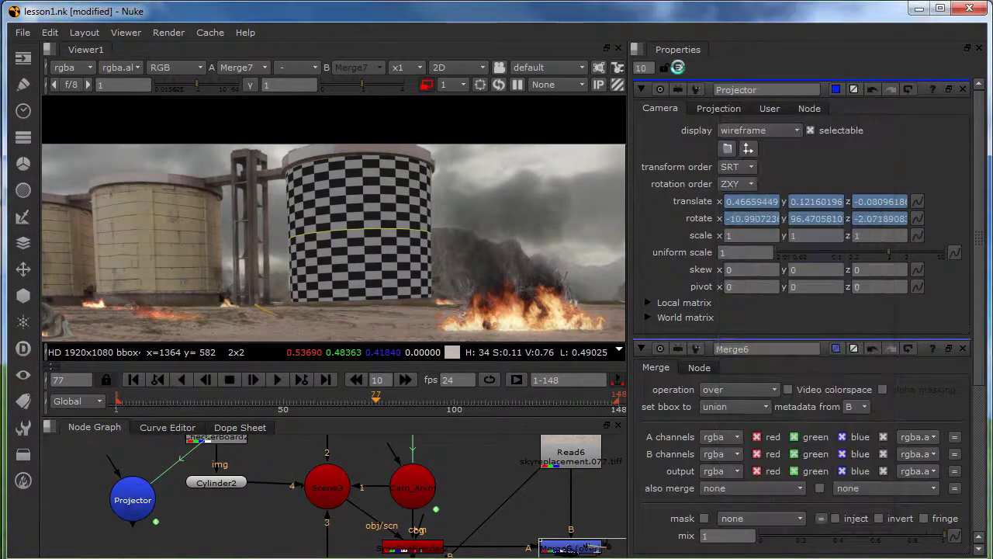
# Step: Close all open node properties, reposition the Projector node near the cylinder and reopen only its properties
pyautogui.click(681, 67)
pyautogui.press('super')
pyautogui.click(355, 463)
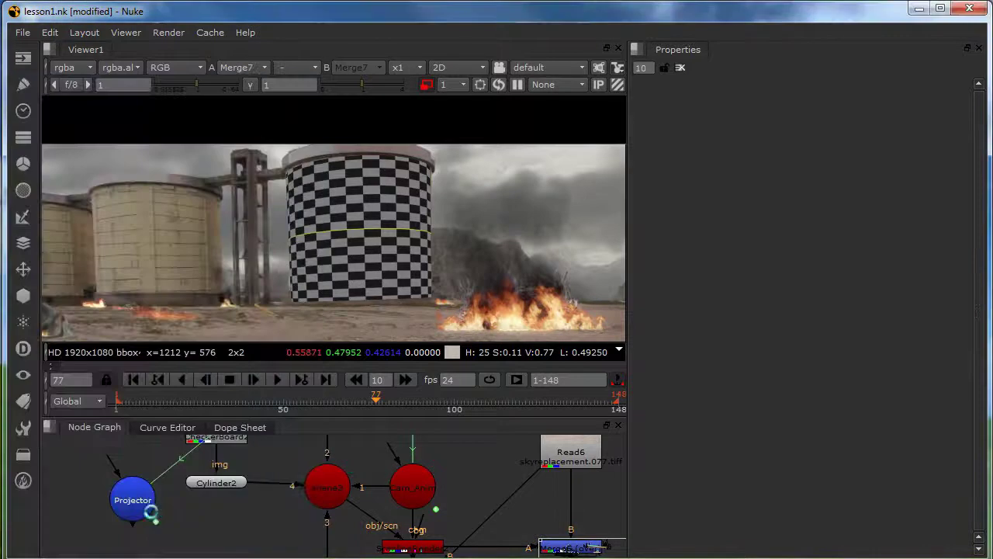
pyautogui.moveTo(166, 512); pyautogui.dragTo(205, 519, button='middle')
pyautogui.scroll(-2, 237, 475)
pyautogui.moveTo(237, 475); pyautogui.dragTo(264, 458, button='middle')
pyautogui.moveTo(224, 476); pyautogui.dragTo(200, 489)
pyautogui.doubleClick(196, 491)
pyautogui.scroll(-2, 269, 496)
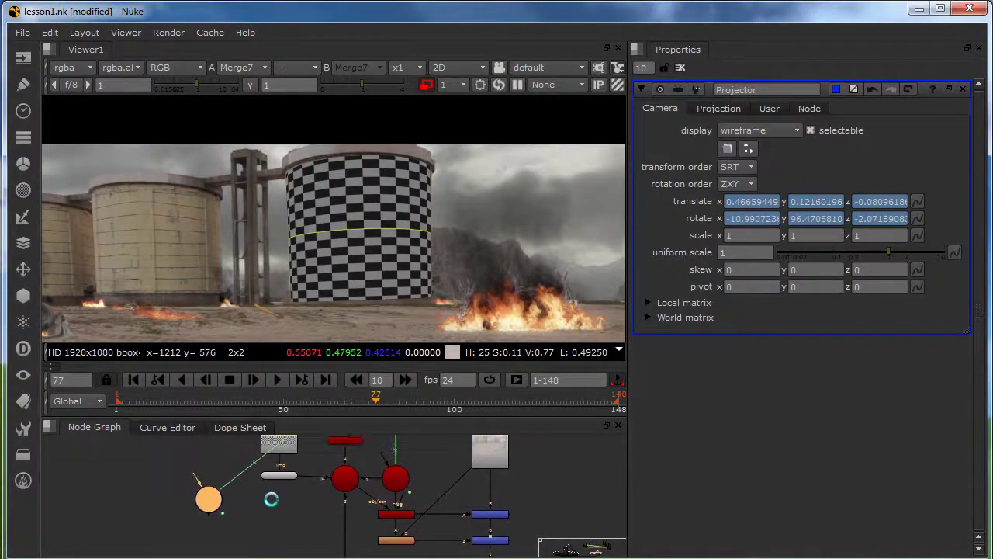
# Step: Move Cylinder2 down and insert a Project3D node between the checkerboard and the cylinder
pyautogui.scroll(1, 298, 489)
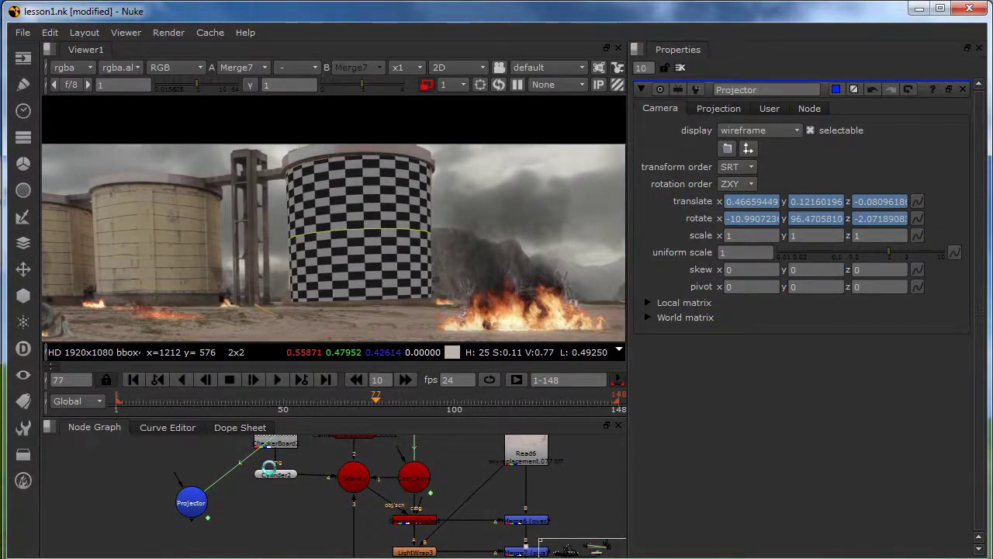
pyautogui.moveTo(277, 468); pyautogui.dragTo(275, 525)
pyautogui.click(255, 483)
pyautogui.press('Tab')
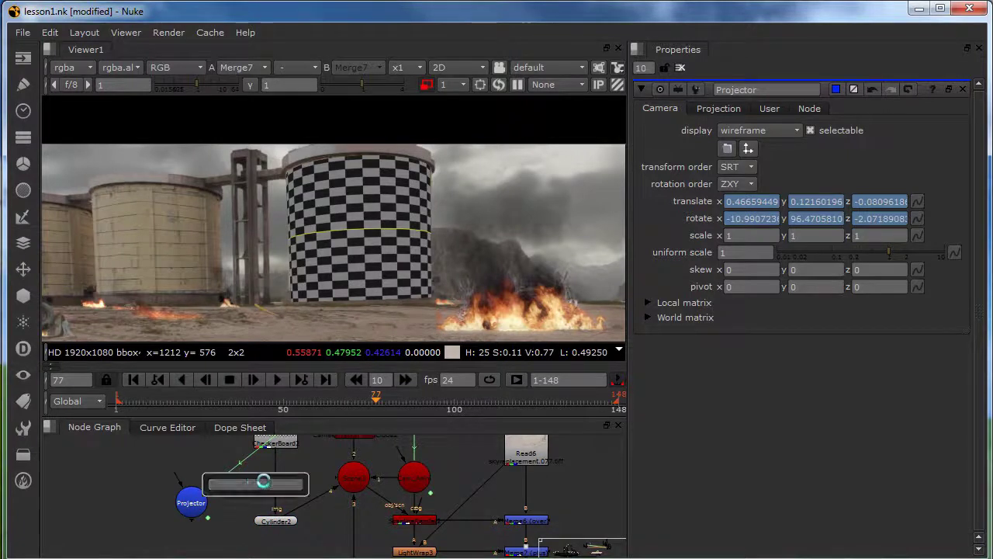
pyautogui.write('pr')
pyautogui.click(237, 526)
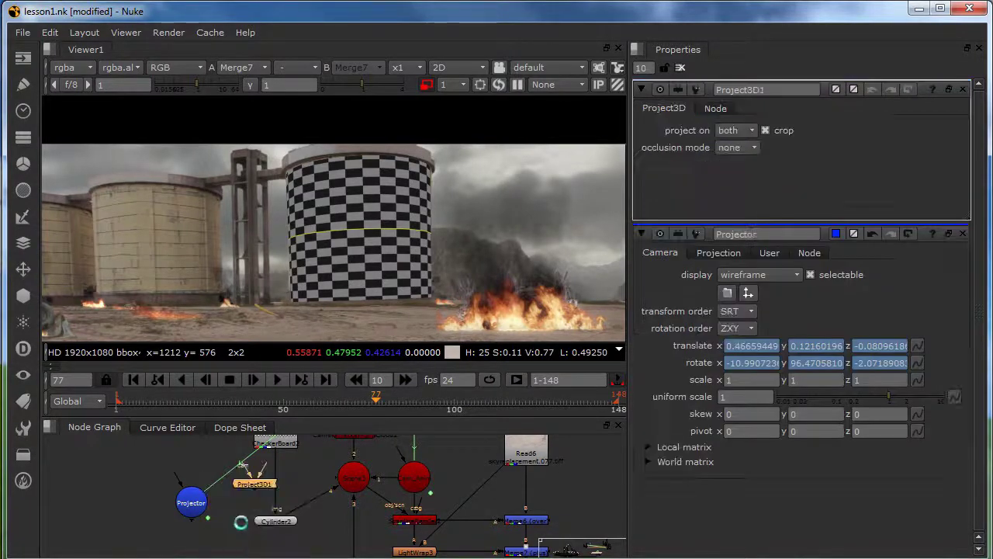
pyautogui.moveTo(255, 483); pyautogui.dragTo(272, 486)
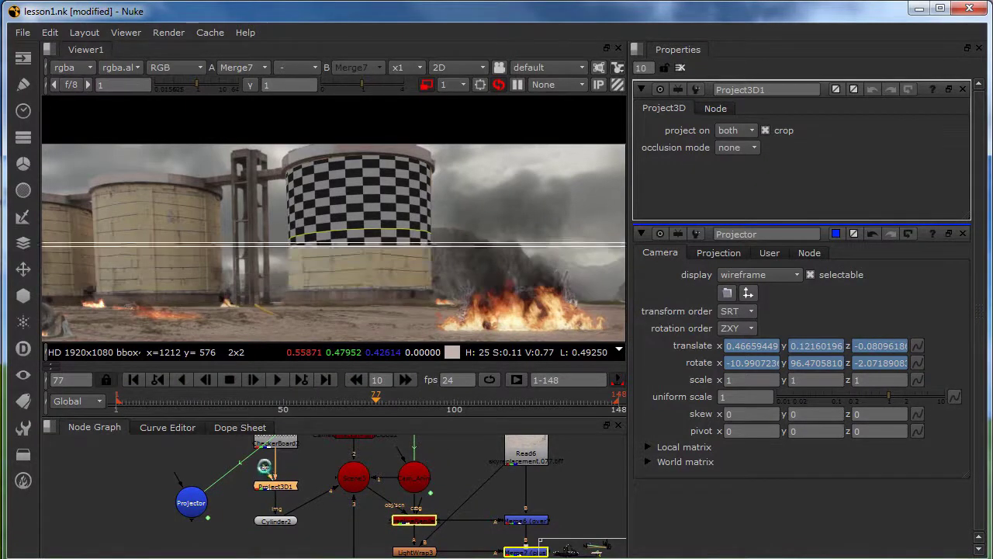
# Step: Connect the Projector camera to Project3D1's cam input and disable the checkerboard node
pyautogui.click(190, 494)
pyautogui.moveTo(191, 496); pyautogui.dragTo(191, 488)
pyautogui.moveTo(328, 473); pyautogui.dragTo(320, 522, button='middle')
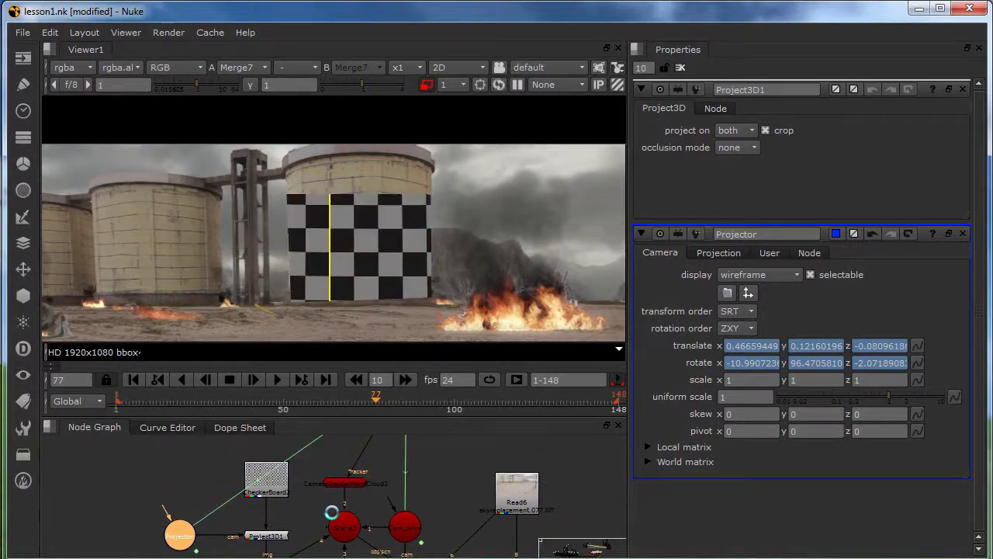
pyautogui.click(271, 485)
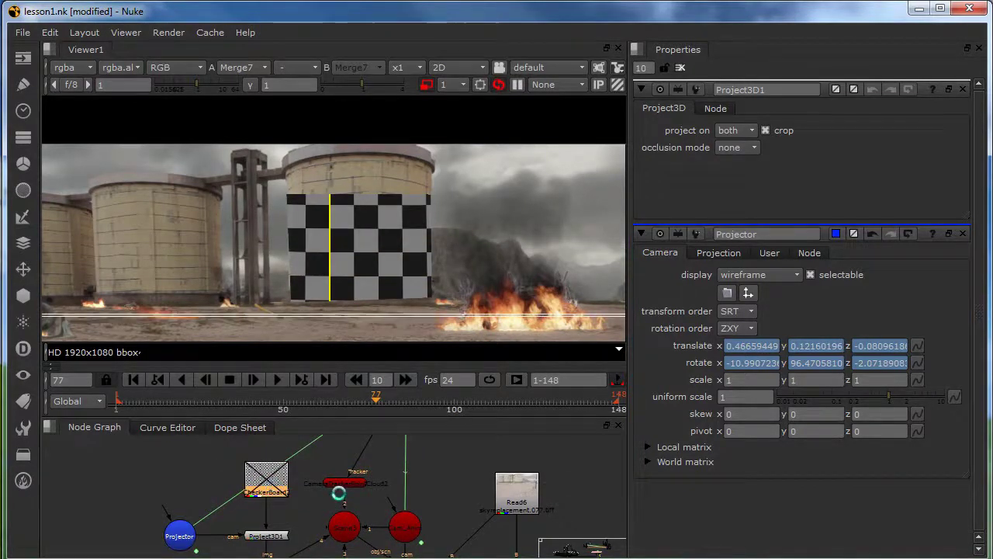
# Step: Display the Read6 sky replacement plate in the viewer and add a Roto node branching off it
pyautogui.moveTo(339, 493); pyautogui.dragTo(271, 470, button='middle')
pyautogui.click(437, 471)
pyautogui.press('1')
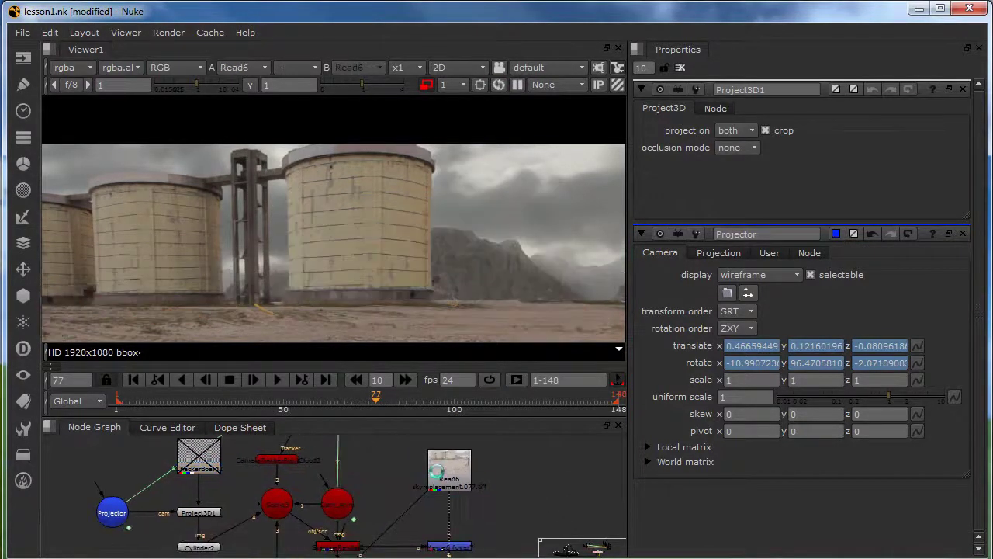
pyautogui.moveTo(448, 489); pyautogui.dragTo(436, 481, button='middle')
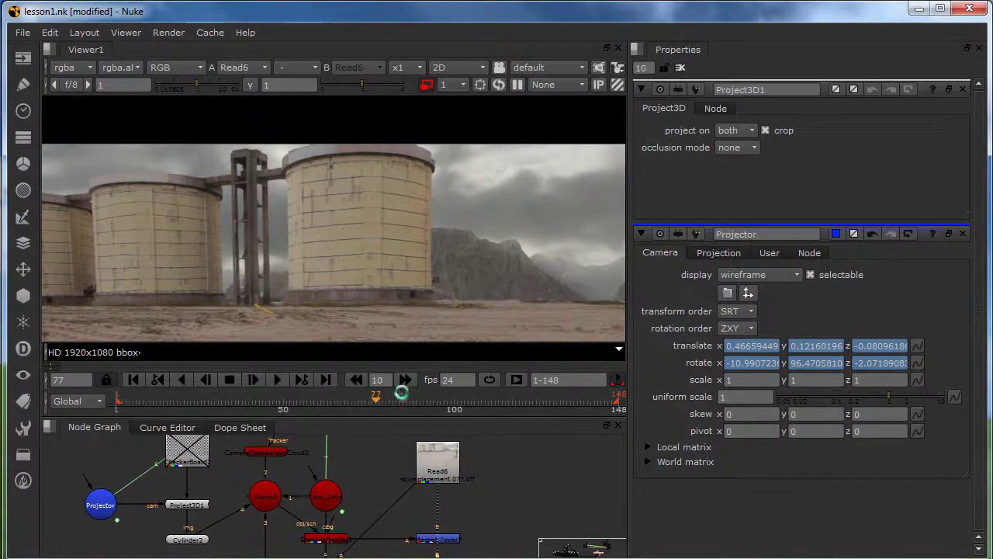
pyautogui.scroll(3, 353, 216)
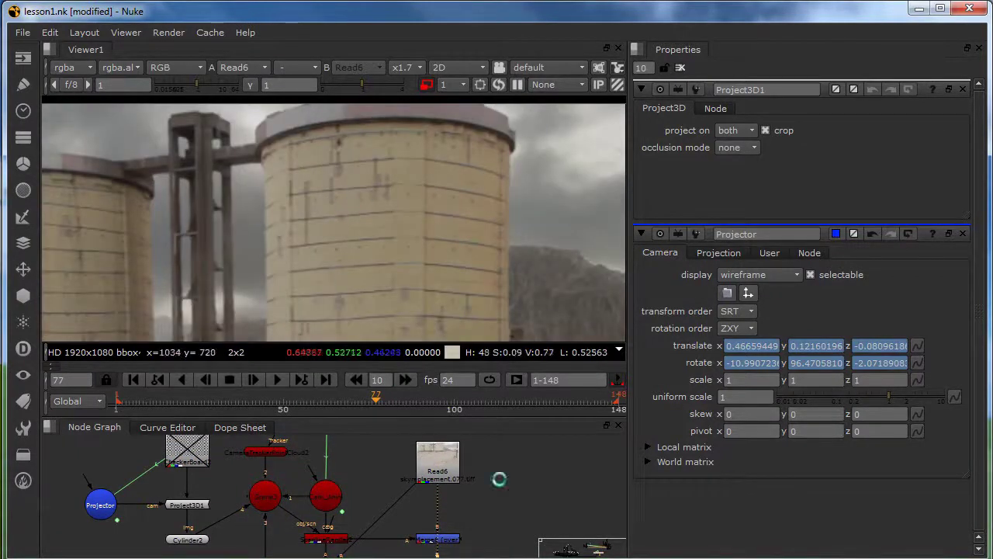
pyautogui.press('o')
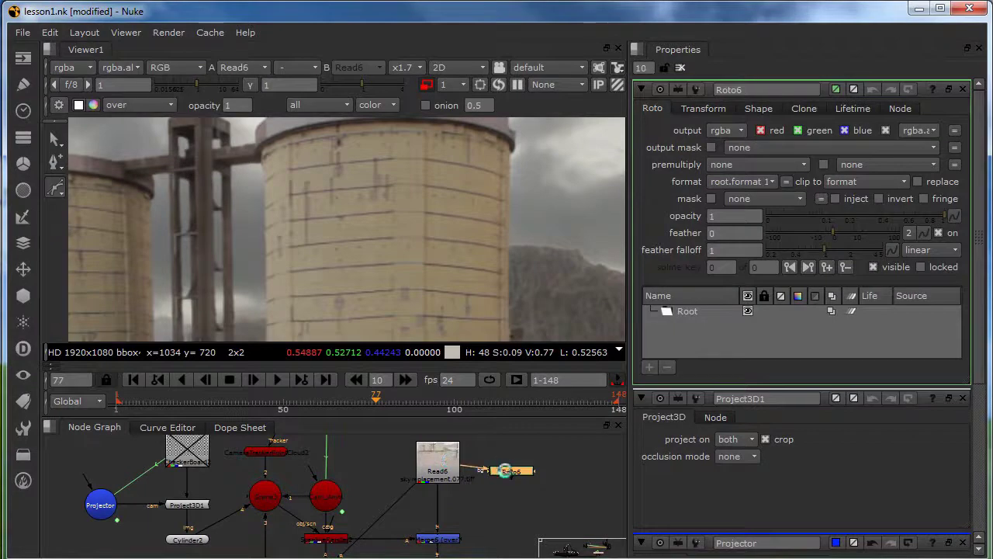
pyautogui.moveTo(504, 471); pyautogui.dragTo(513, 458)
# Step: Draw an ellipse on the wall of the nearest tank, view the Roto result and set the shape's colour to 0.29
pyautogui.click(53, 189)
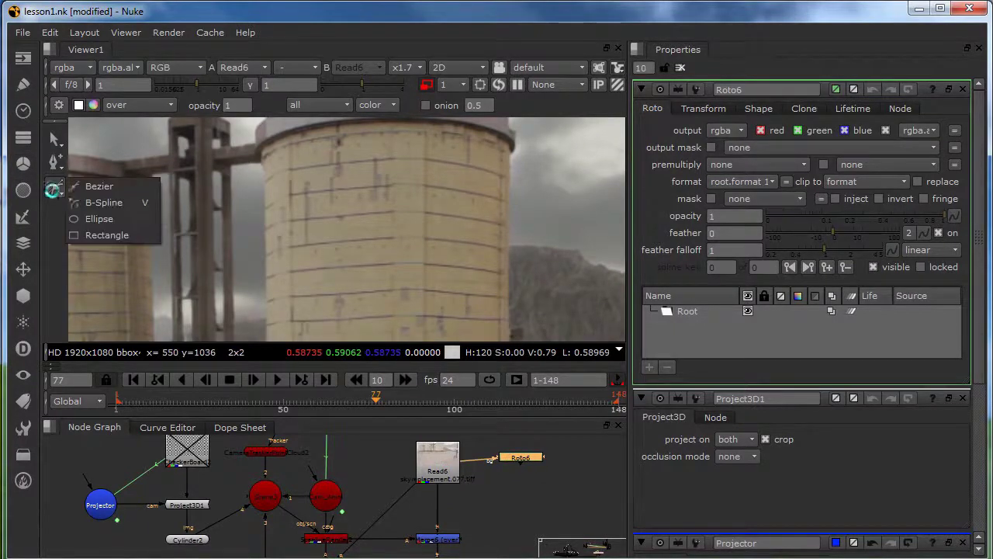
pyautogui.click(99, 218)
pyautogui.moveTo(307, 198); pyautogui.dragTo(378, 271)
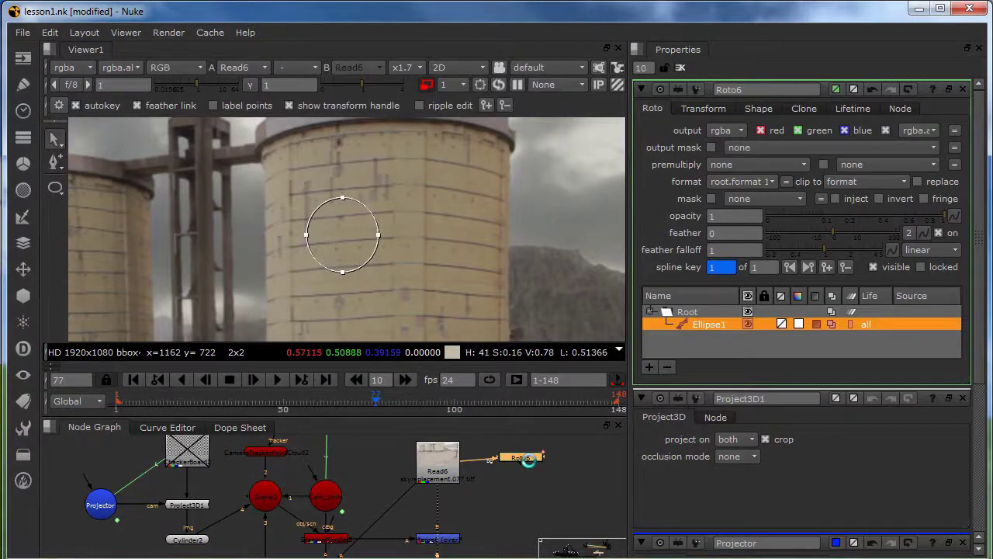
pyautogui.press('1')
pyautogui.click(754, 109)
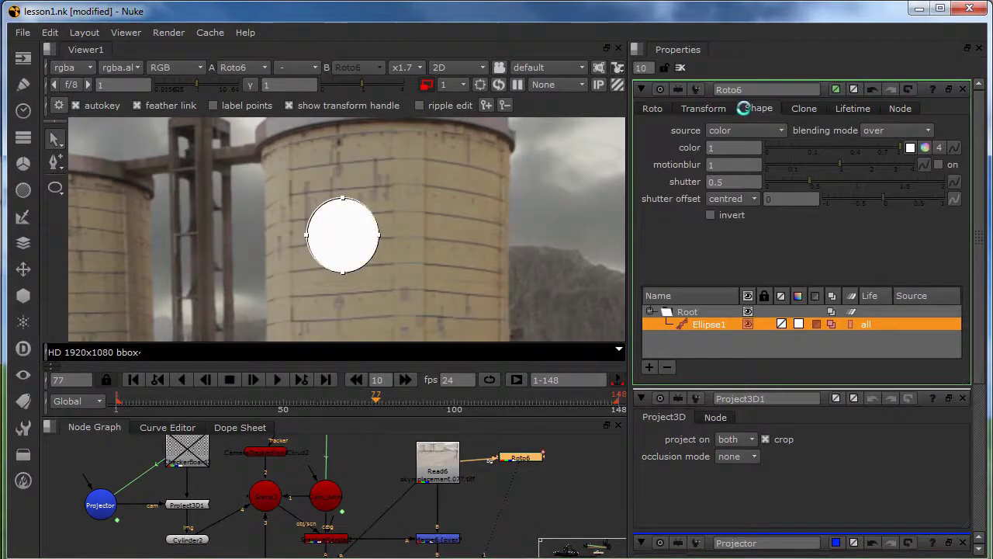
pyautogui.moveTo(863, 145); pyautogui.dragTo(837, 145)
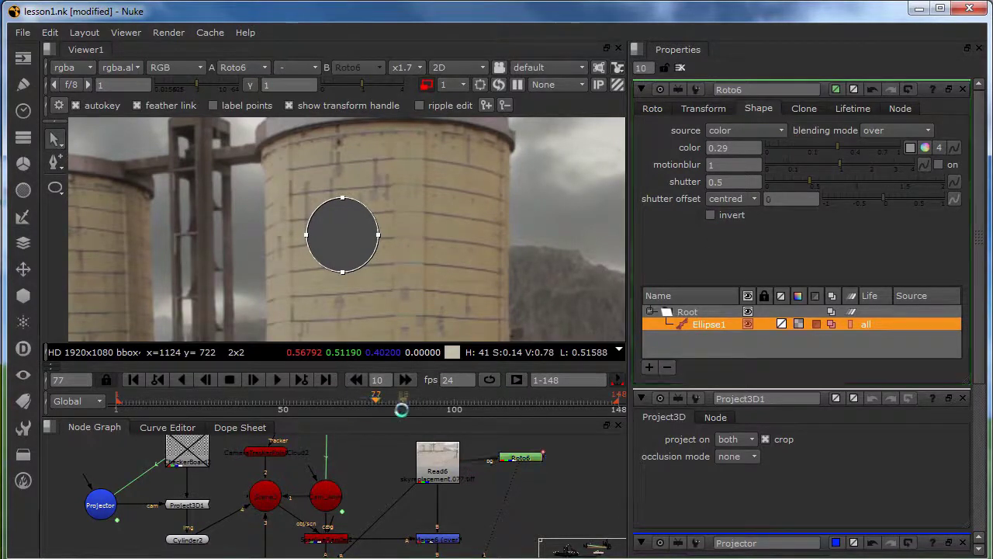
# Step: Disconnect Roto6 from the Read6 plate and move it above the disabled checkerboard
pyautogui.moveTo(466, 451); pyautogui.dragTo(493, 456)
pyautogui.scroll(-2, 524, 463)
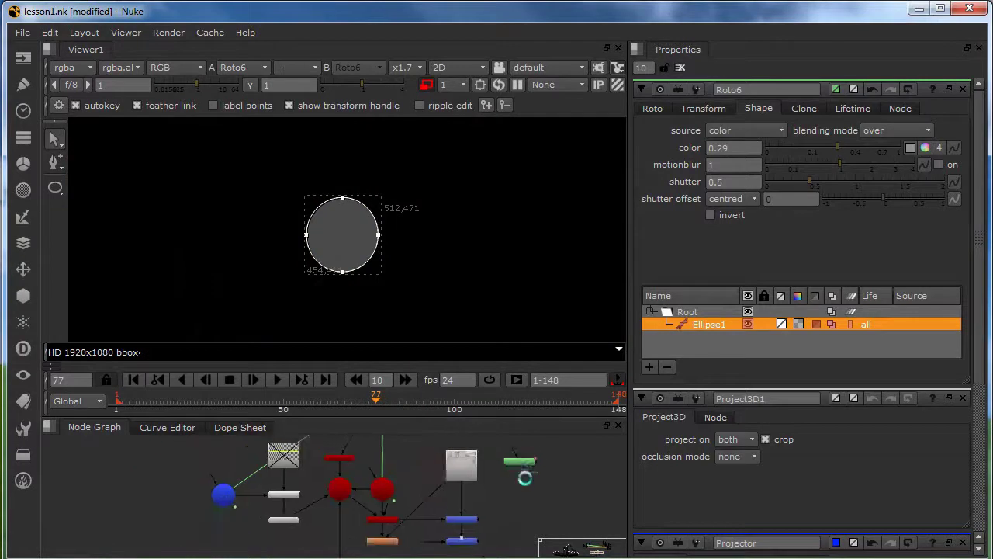
pyautogui.moveTo(525, 478); pyautogui.dragTo(546, 495, button='middle')
pyautogui.moveTo(536, 472); pyautogui.dragTo(299, 443)
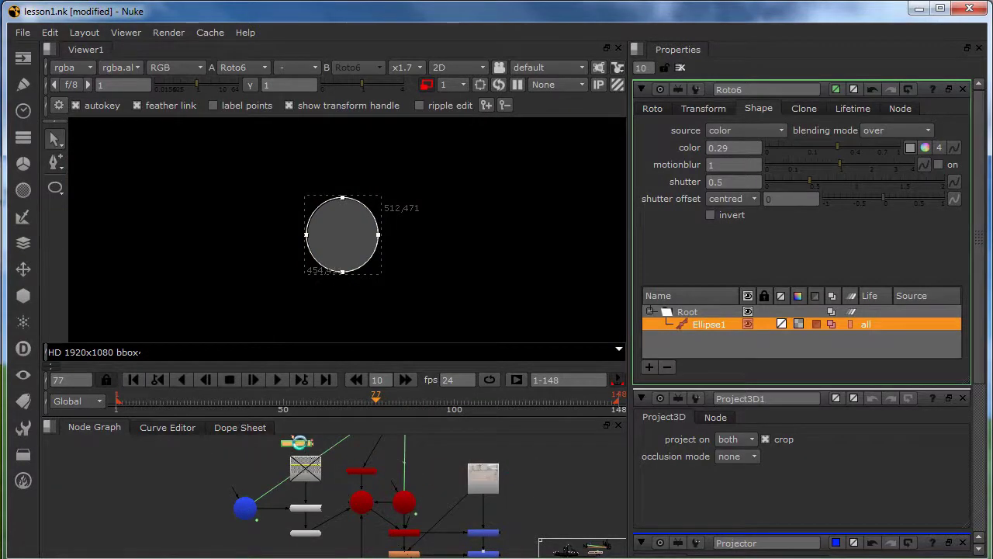
# Step: Move the disabled checkerboard aside and feed Roto6 into Project3D1 in its place
pyautogui.scroll(3, 308, 489)
pyautogui.scroll(-2, 304, 488)
pyautogui.moveTo(303, 490); pyautogui.dragTo(309, 501, button='middle')
pyautogui.moveTo(309, 500); pyautogui.dragTo(220, 468)
pyautogui.moveTo(297, 446); pyautogui.dragTo(306, 498)
pyautogui.moveTo(350, 545); pyautogui.dragTo(339, 493, button='middle')
pyautogui.scroll(3, 338, 494)
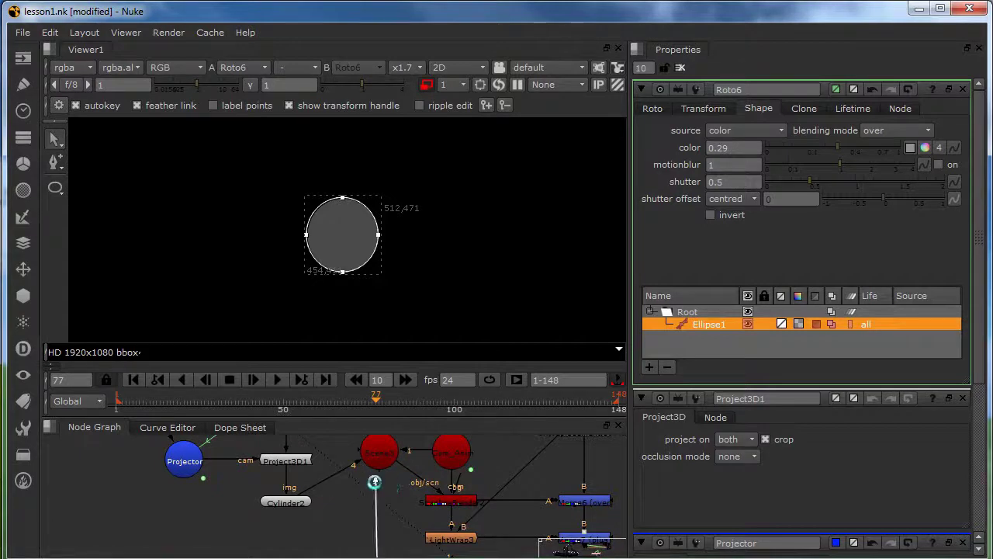
# Step: View the ScanlineRender output and the Merge6 composite to compare the projected circle with the drawn ellipse on the tank
pyautogui.click(458, 502)
pyautogui.press('1')
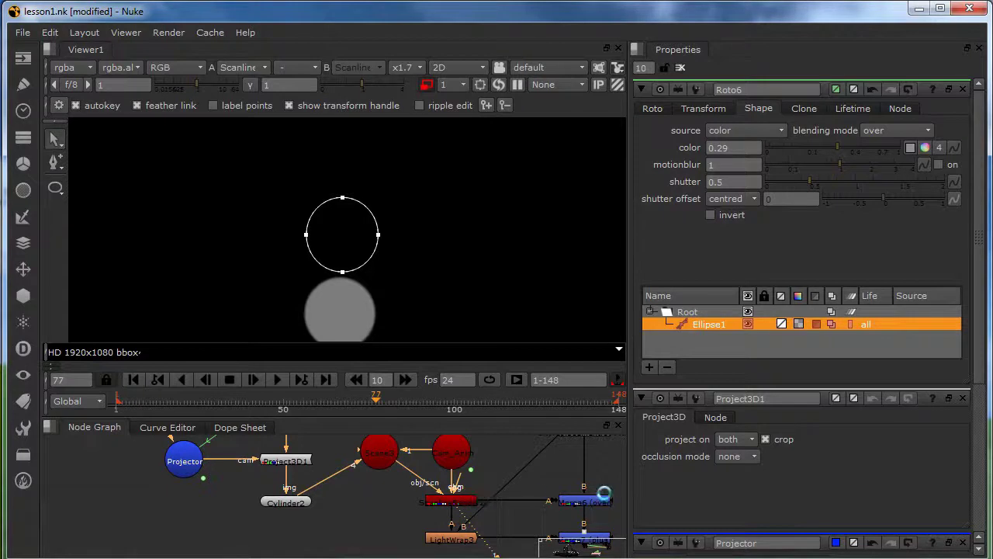
pyautogui.click(593, 497)
pyautogui.press('1')
pyautogui.moveTo(354, 266); pyautogui.dragTo(357, 239, button='middle')
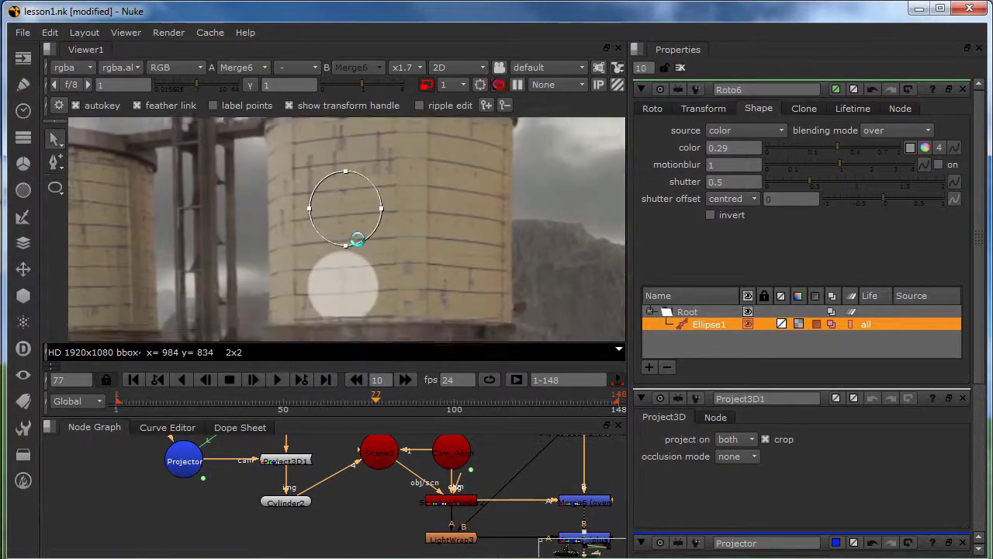
pyautogui.moveTo(226, 510); pyautogui.dragTo(232, 533, button='middle')
pyautogui.moveTo(317, 508); pyautogui.dragTo(280, 479, button='middle')
pyautogui.scroll(-2, 335, 254)
pyautogui.moveTo(334, 254); pyautogui.dragTo(348, 261, button='middle')
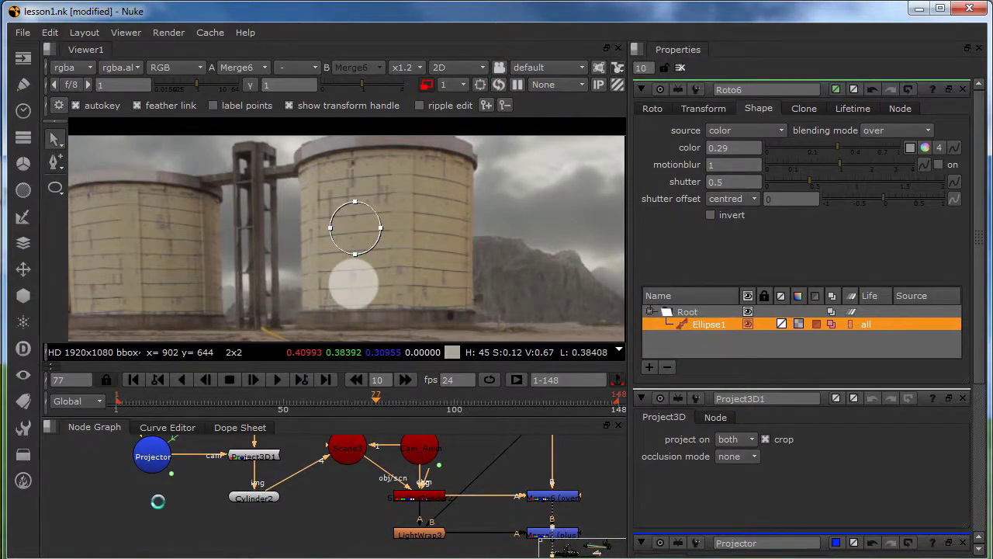
# Step: Open the Projector camera's custom settings and set its Projection Frame to 77
pyautogui.moveTo(131, 506); pyautogui.dragTo(139, 534, button='middle')
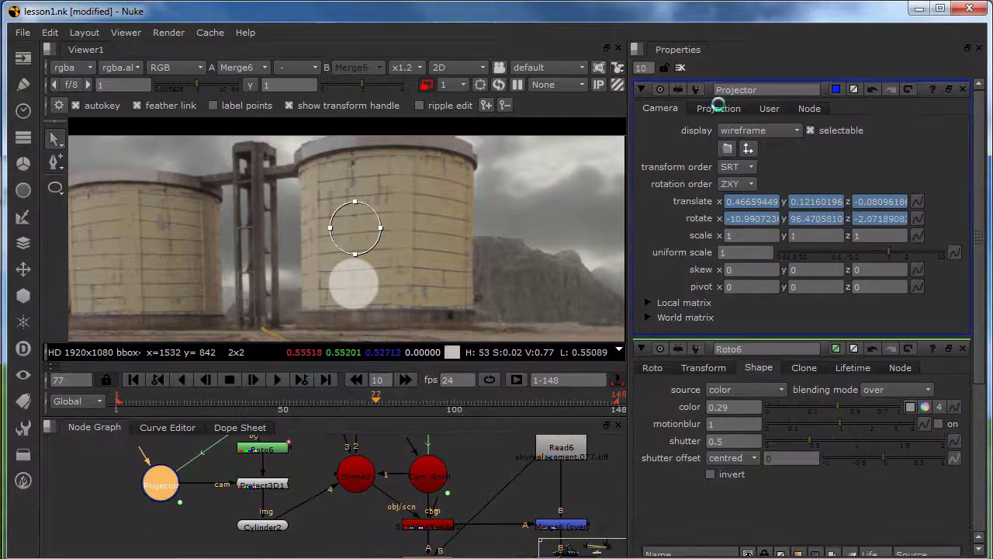
pyautogui.click(718, 108)
pyautogui.click(768, 107)
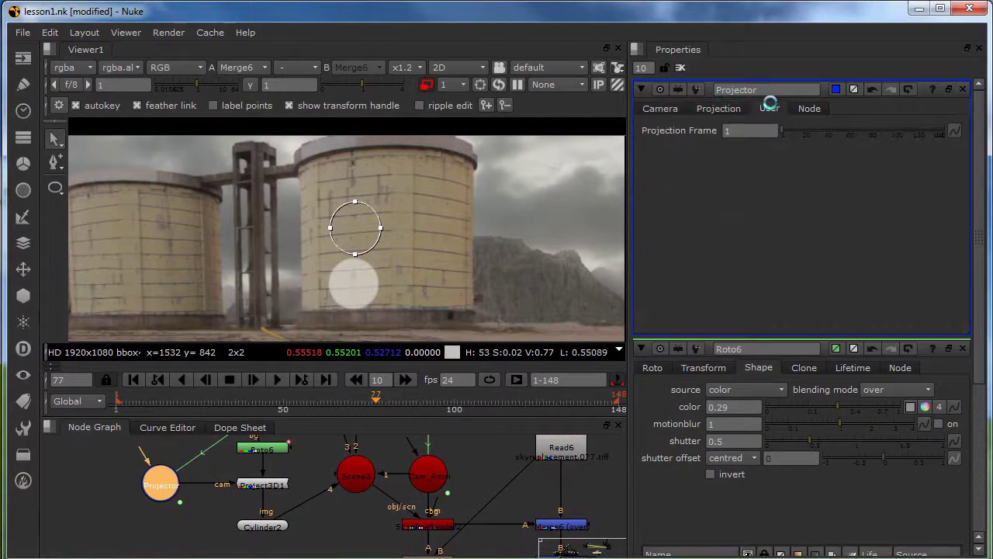
pyautogui.click(730, 130)
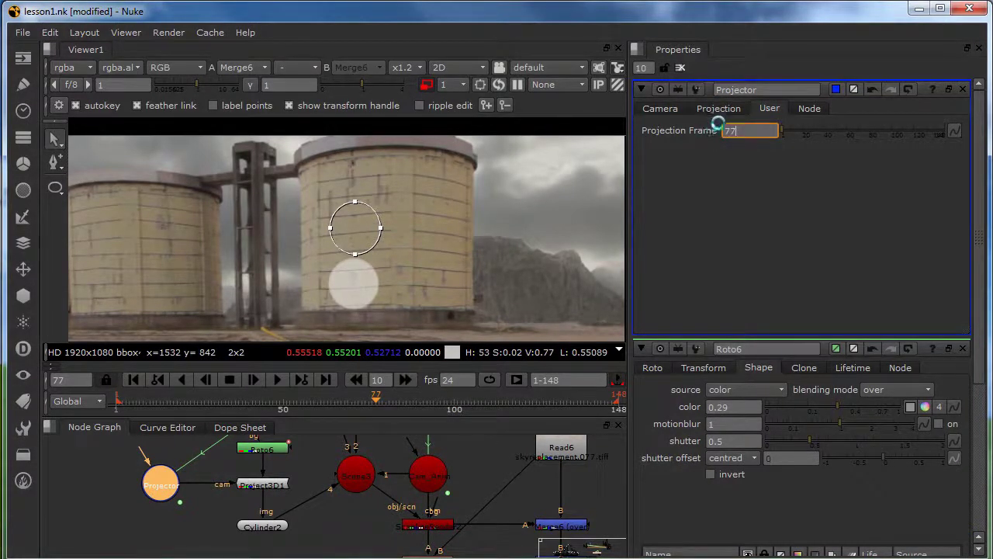
pyautogui.write('77')
pyautogui.press('Return')
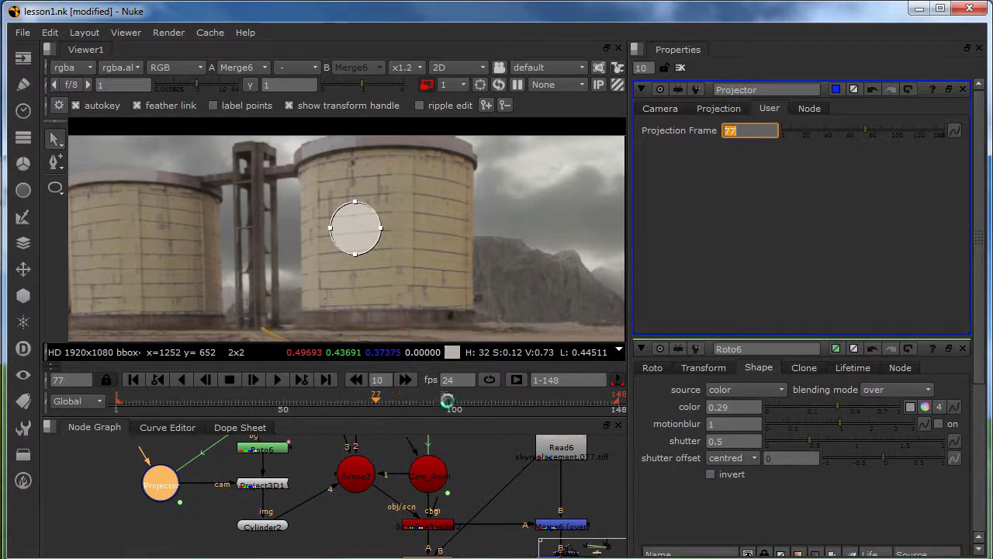
# Step: Scrub through late and early frames of the shot and back to frame 73 to check how the projected circle follows the tank
pyautogui.click(486, 397)
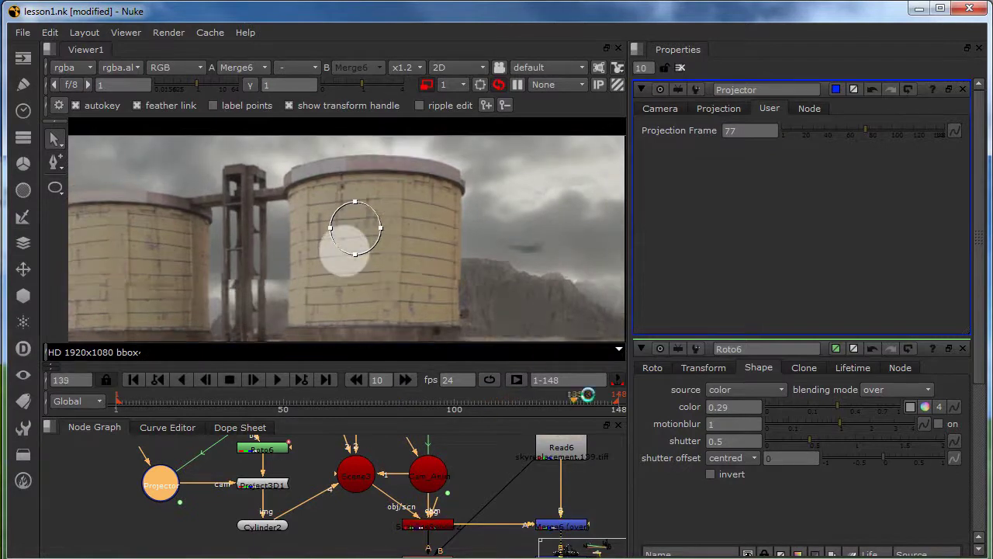
pyautogui.click(144, 401)
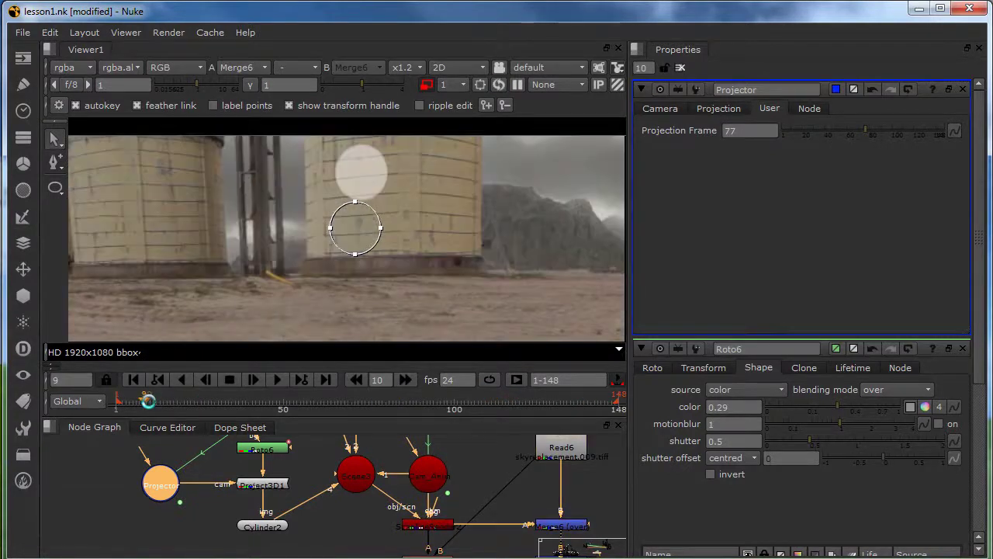
pyautogui.click(238, 401)
pyautogui.moveTo(240, 400); pyautogui.dragTo(362, 395)
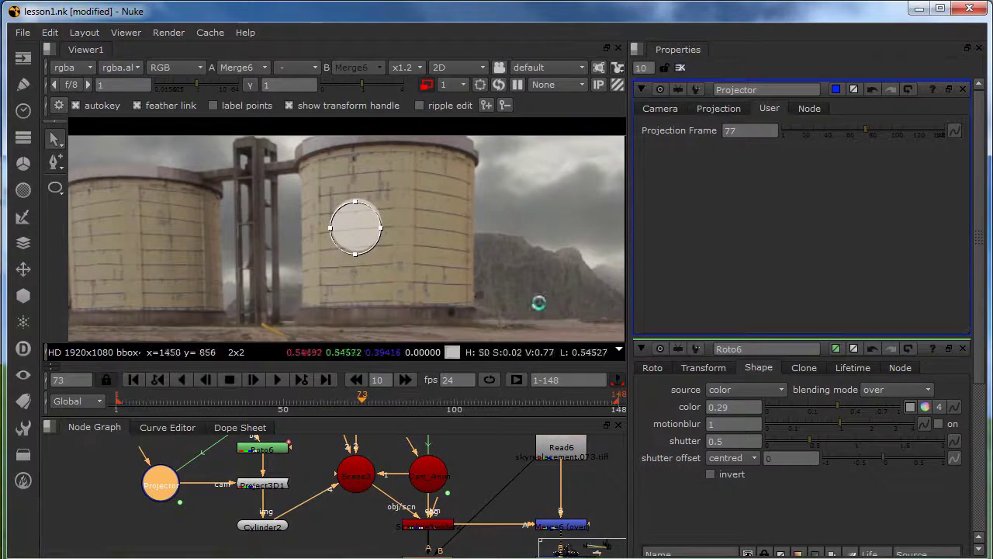
# Step: Delete the Roto6 test node feeding Project3D1 and go to frame 100 of the shot
pyautogui.moveTo(283, 499)
pyautogui.mouseDown(button='middle')
pyautogui.moveTo(291, 513)
pyautogui.moveTo(277, 496)
pyautogui.moveTo(285, 497)
pyautogui.mouseUp(button='middle')
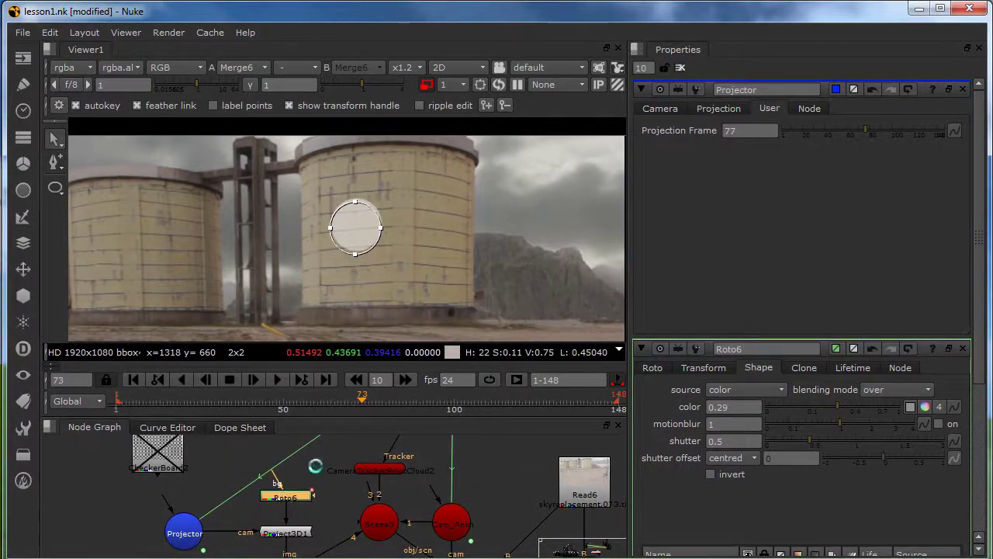
pyautogui.press('Delete')
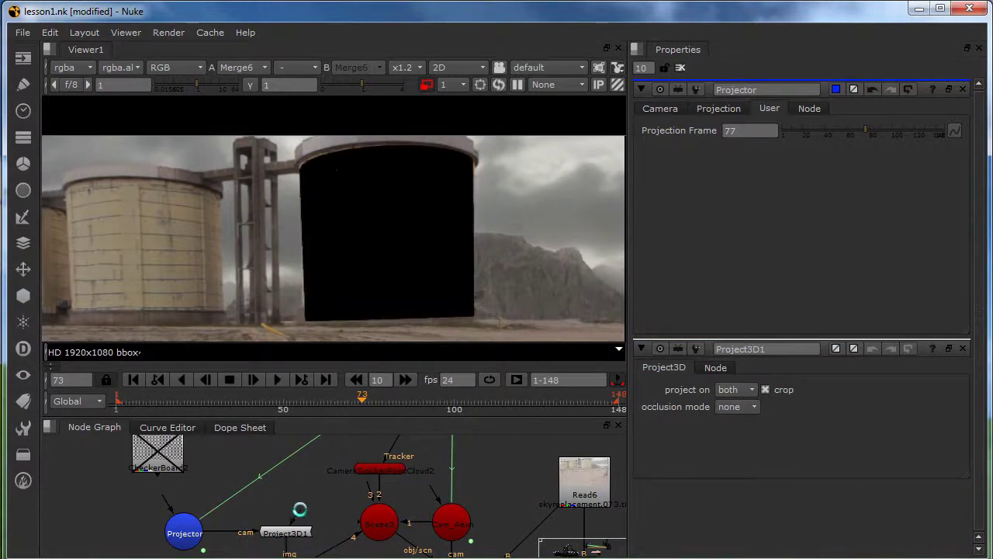
pyautogui.moveTo(296, 512); pyautogui.dragTo(296, 498, button='middle')
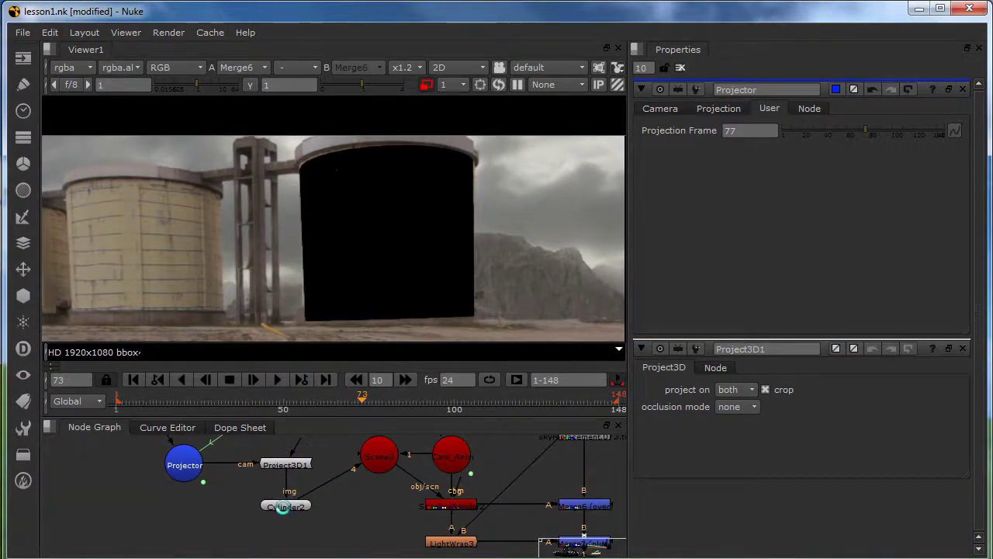
pyautogui.click(284, 506)
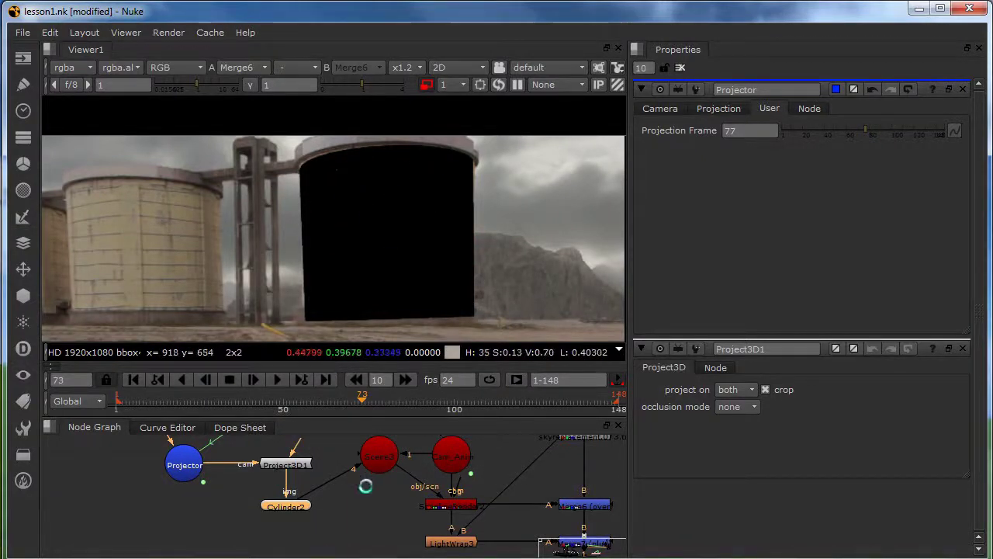
pyautogui.moveTo(344, 487); pyautogui.dragTo(335, 525, button='middle')
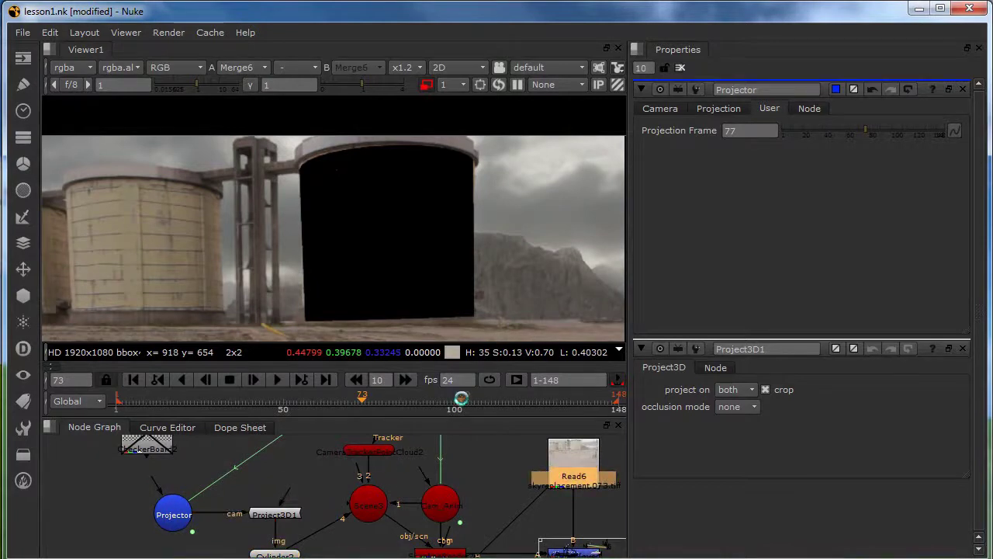
pyautogui.click(453, 398)
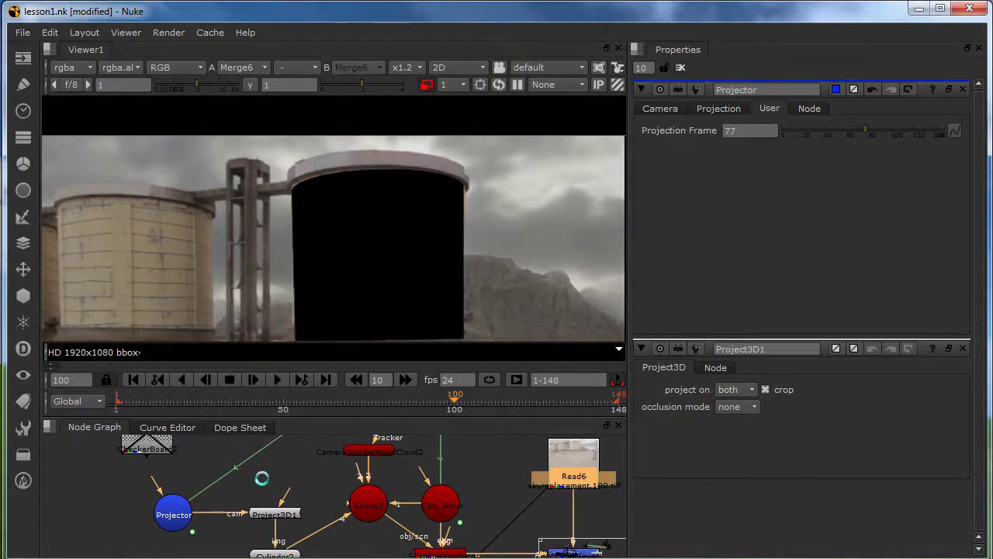
# Step: Import frame100a.tga from the Tutorial assets folder, place its Read node above Project3D1 and display it
pyautogui.moveTo(266, 479); pyautogui.dragTo(265, 485, button='middle')
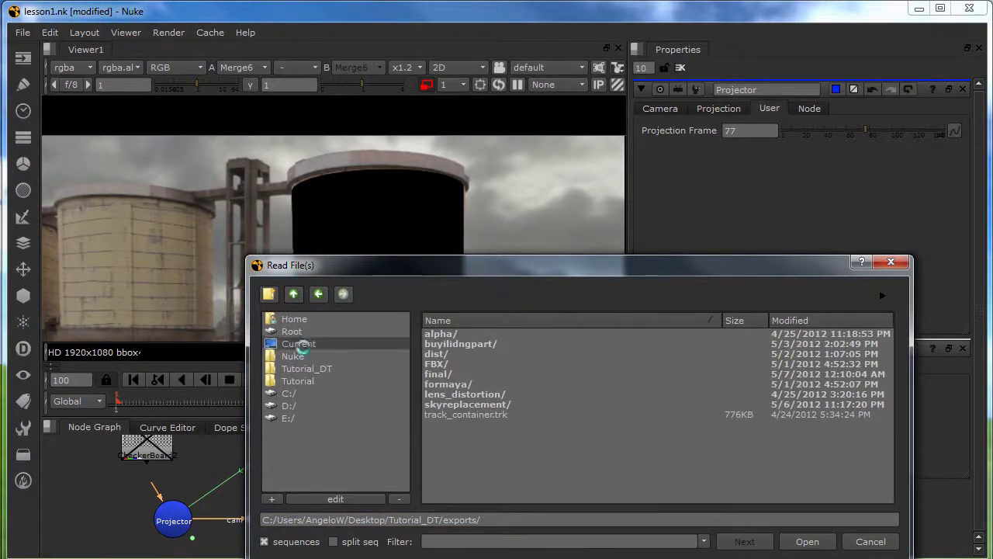
pyautogui.click(298, 380)
pyautogui.doubleClick(448, 342)
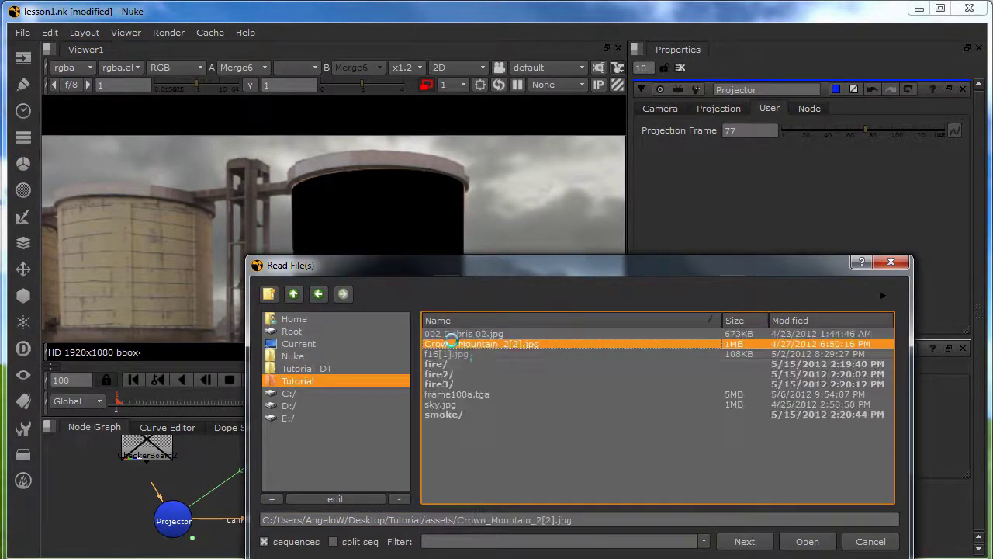
pyautogui.doubleClick(458, 394)
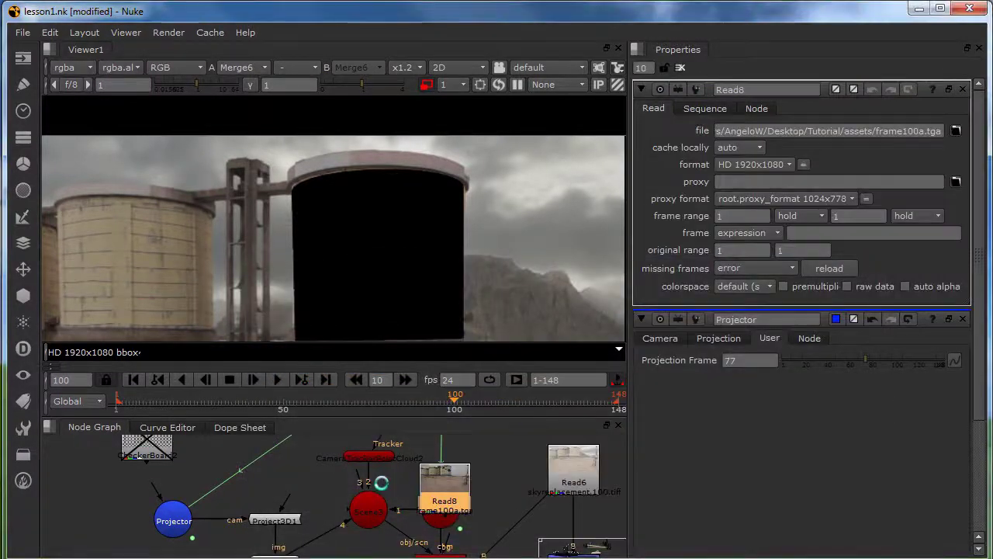
pyautogui.press('1')
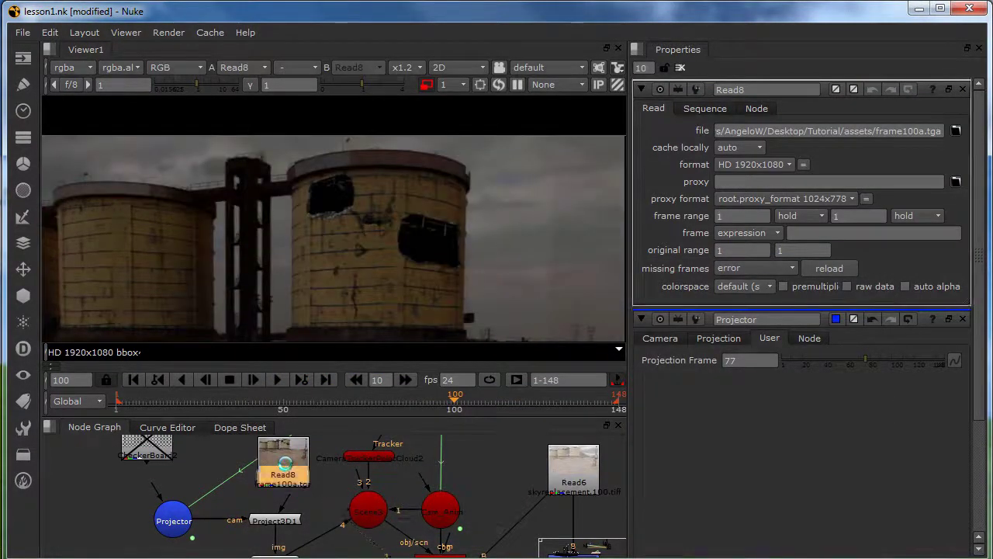
# Step: Set the Read8 image's colorspace to linear and inspect the painted holes in the tank wall
pyautogui.click(751, 289)
pyautogui.click(737, 319)
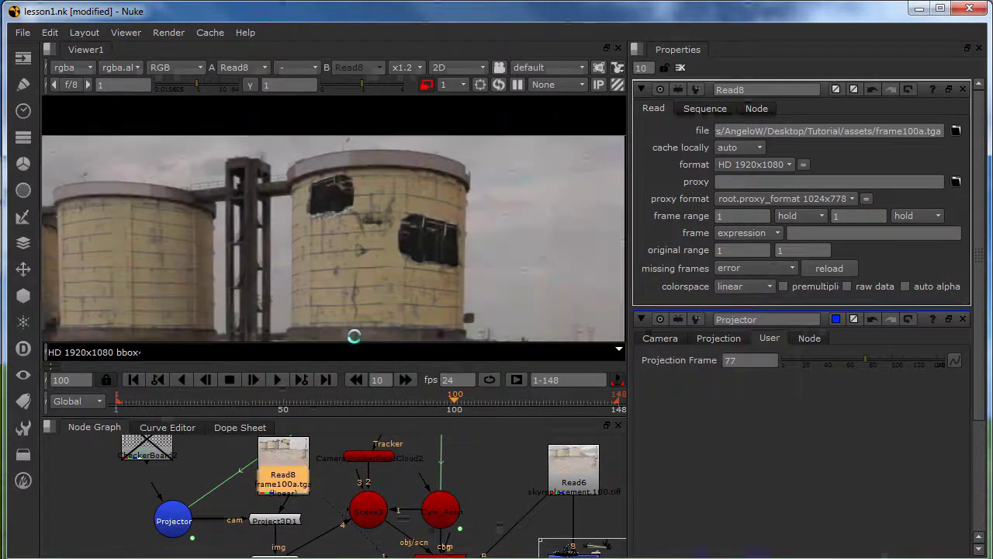
pyautogui.scroll(2, 380, 197)
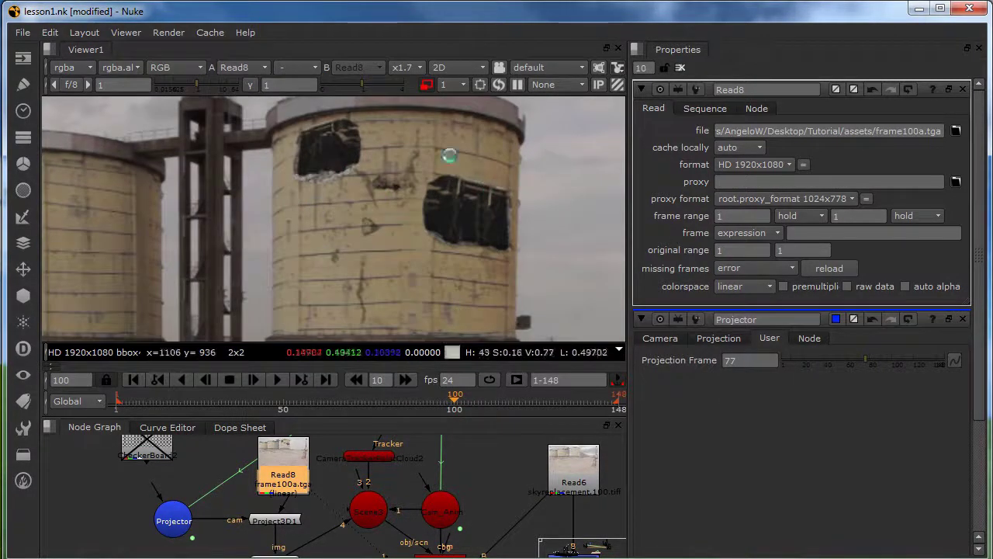
pyautogui.scroll(3, 403, 204)
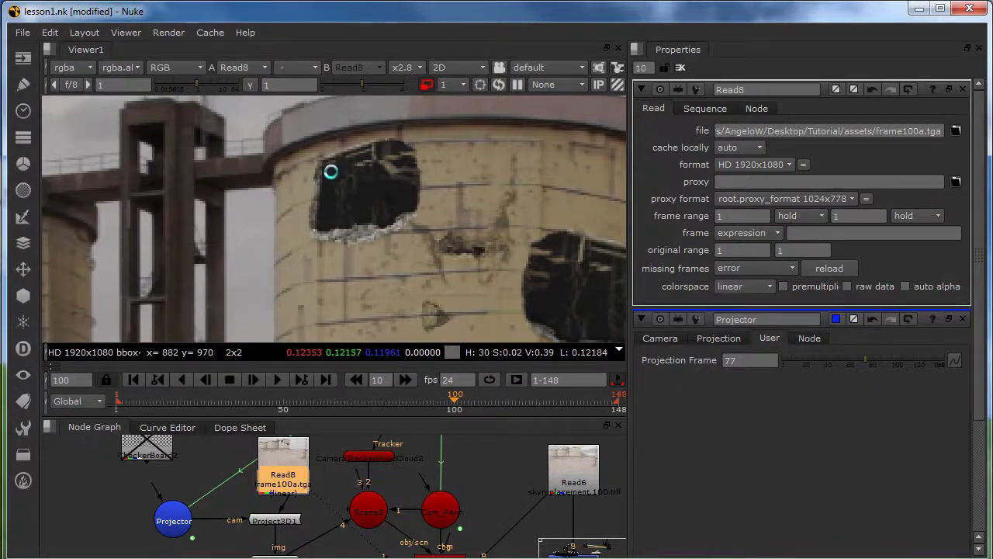
pyautogui.moveTo(528, 273); pyautogui.dragTo(430, 213, button='middle')
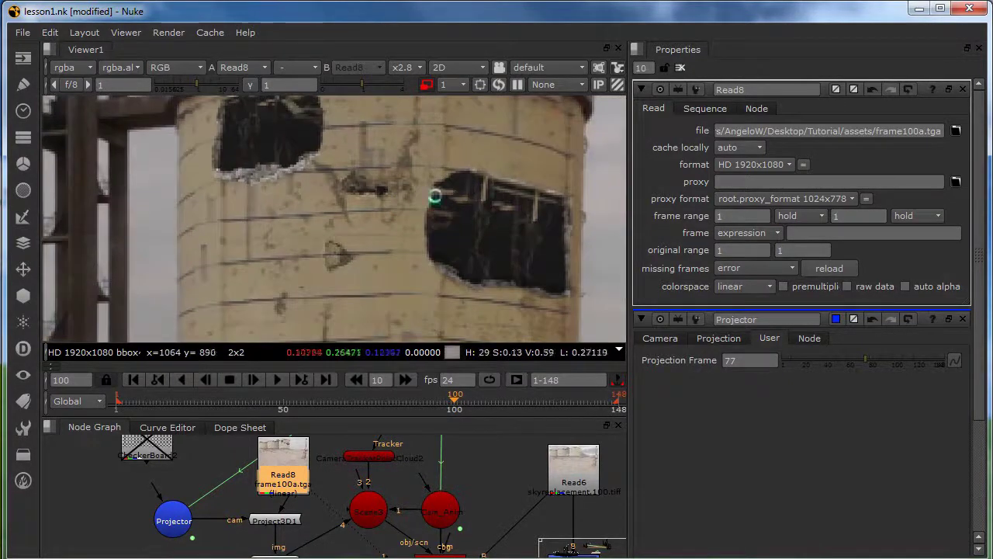
pyautogui.scroll(-2, 394, 268)
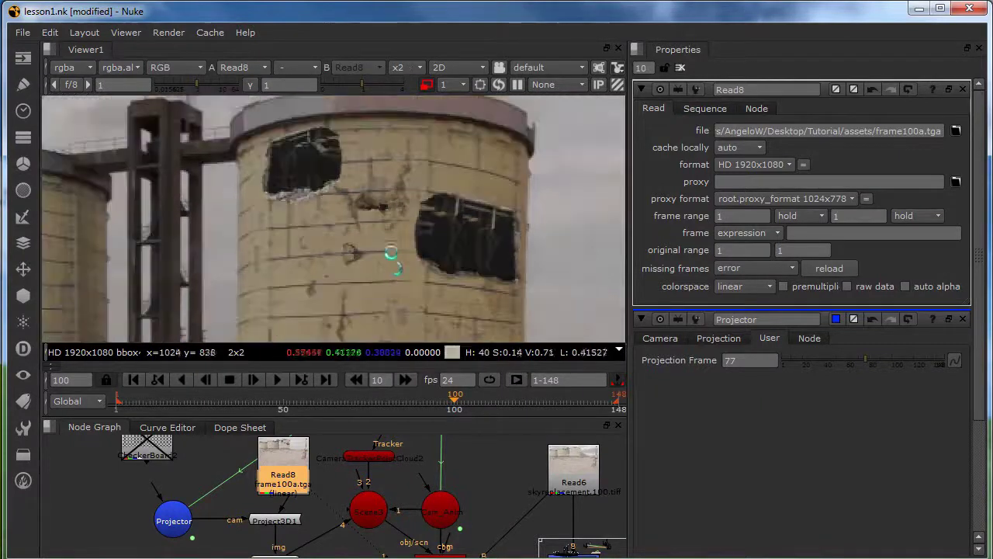
# Step: Feed Read8 into Project3D1 and add a Roto node branching off Read8, placed beside the projection line
pyautogui.moveTo(285, 487); pyautogui.dragTo(326, 512, button='middle')
pyautogui.moveTo(331, 498); pyautogui.dragTo(326, 459)
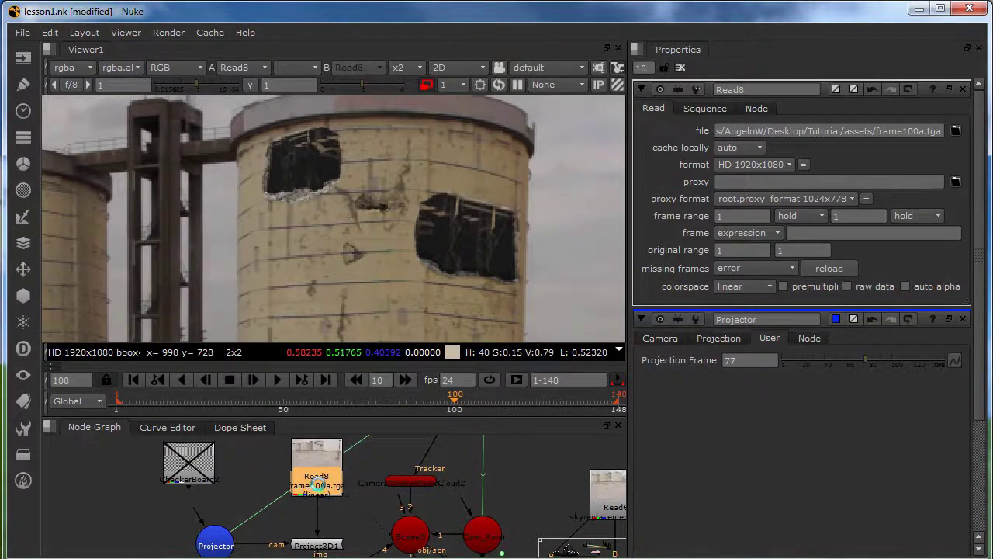
pyautogui.moveTo(238, 225); pyautogui.dragTo(241, 243, button='middle')
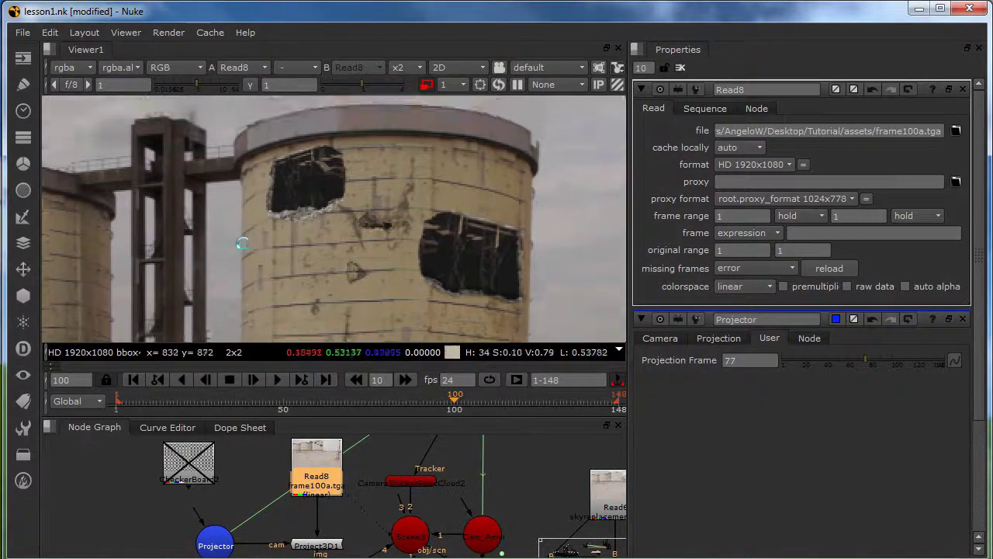
pyautogui.scroll(4, 306, 183)
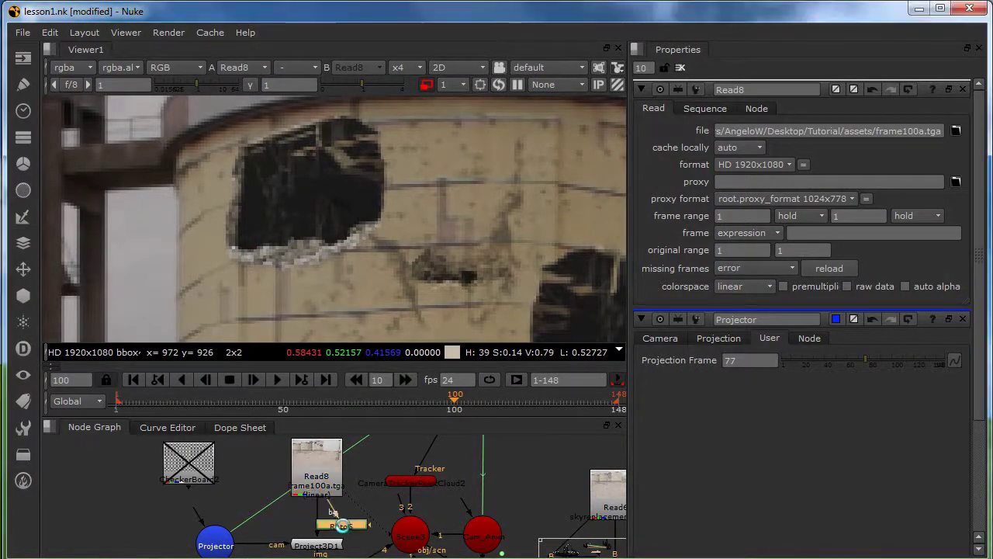
pyautogui.moveTo(342, 525); pyautogui.dragTo(352, 525)
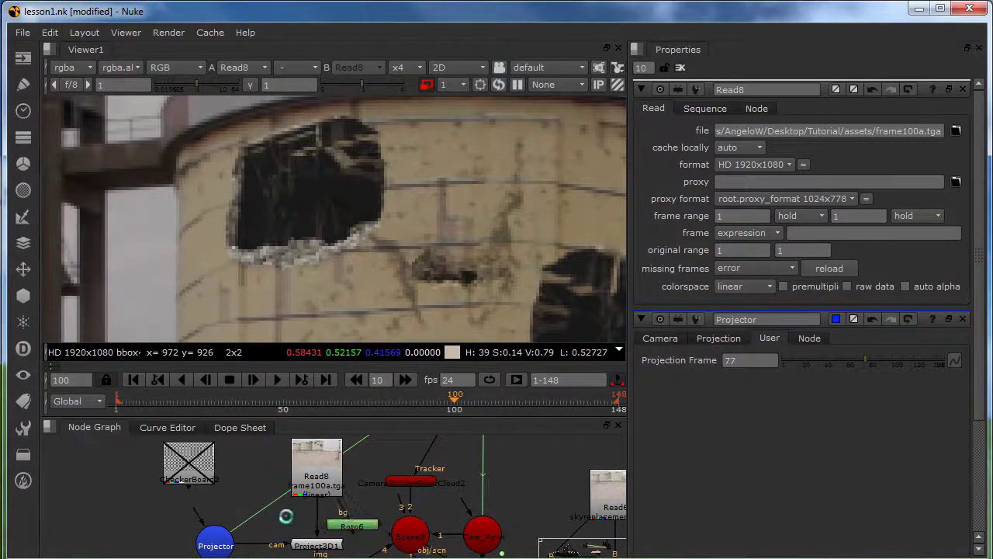
# Step: Insert a Defocus node with a defocus of 0.5 between Read8 and Project3D1 and connect Roto6 as its mask
pyautogui.press('Tab')
pyautogui.write('de')
pyautogui.click(283, 528)
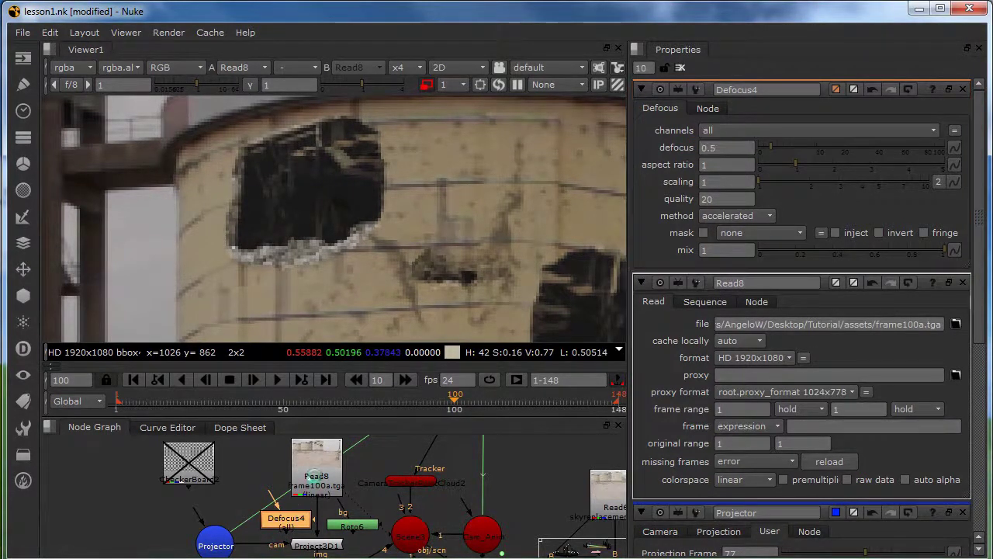
pyautogui.moveTo(279, 509); pyautogui.dragTo(310, 490)
pyautogui.moveTo(359, 529); pyautogui.dragTo(367, 497)
# Step: Display the Roto6 mask shapes and the Merge6 composite, and examine the projected damage on the tank
pyautogui.press('1')
pyautogui.press('f')
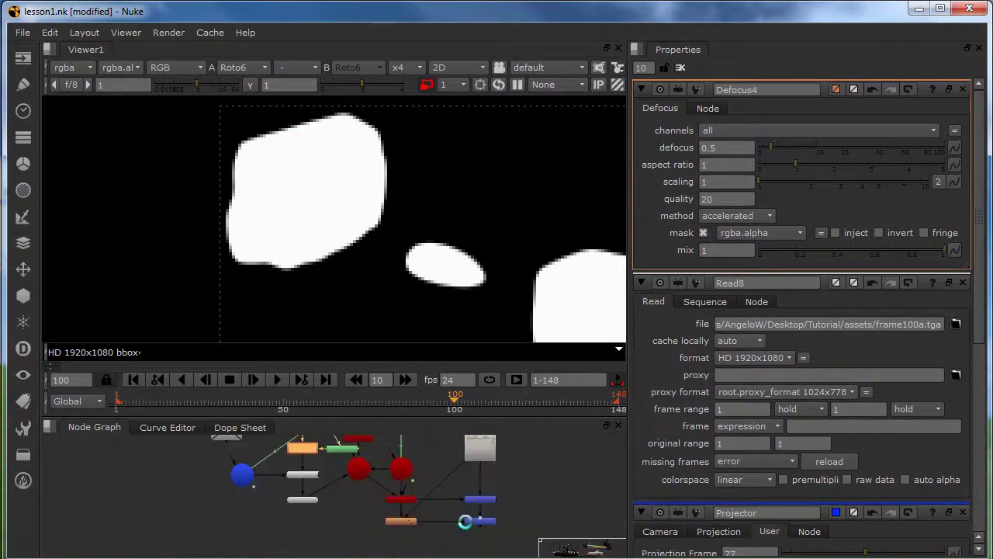
pyautogui.click(468, 500)
pyautogui.press('1')
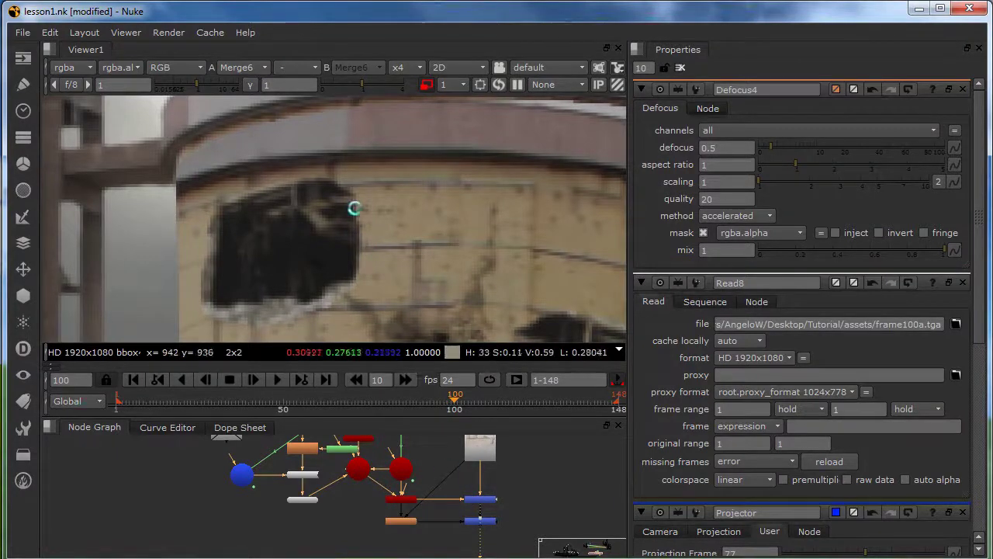
pyautogui.moveTo(355, 204); pyautogui.dragTo(354, 235, button='middle')
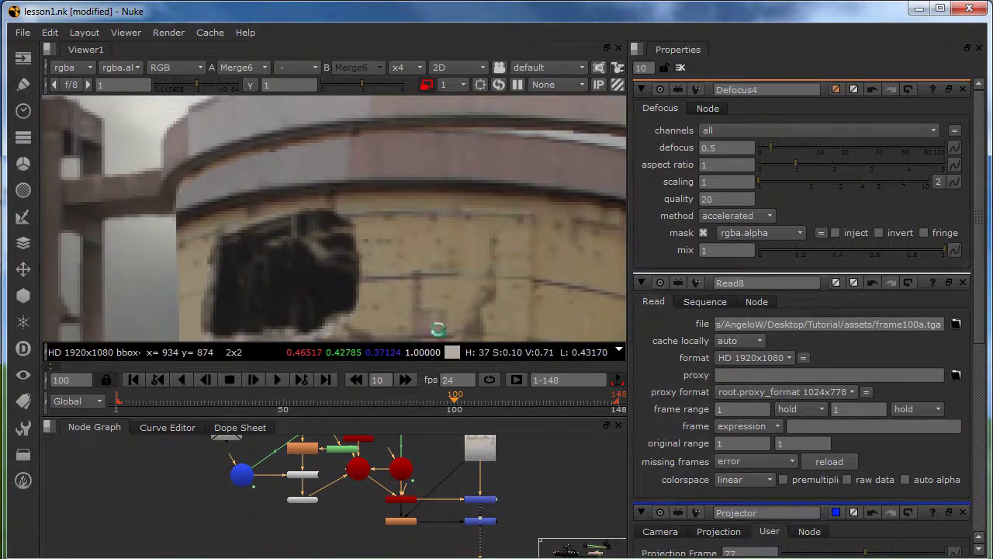
pyautogui.moveTo(337, 314); pyautogui.dragTo(348, 244, button='middle')
# Step: Display the Defocus4 result and examine the edges of the painted holes
pyautogui.moveTo(287, 459); pyautogui.dragTo(291, 526, button='middle')
pyautogui.scroll(1, 312, 510)
pyautogui.scroll(2, 312, 510)
pyautogui.click(311, 513)
pyautogui.press('1')
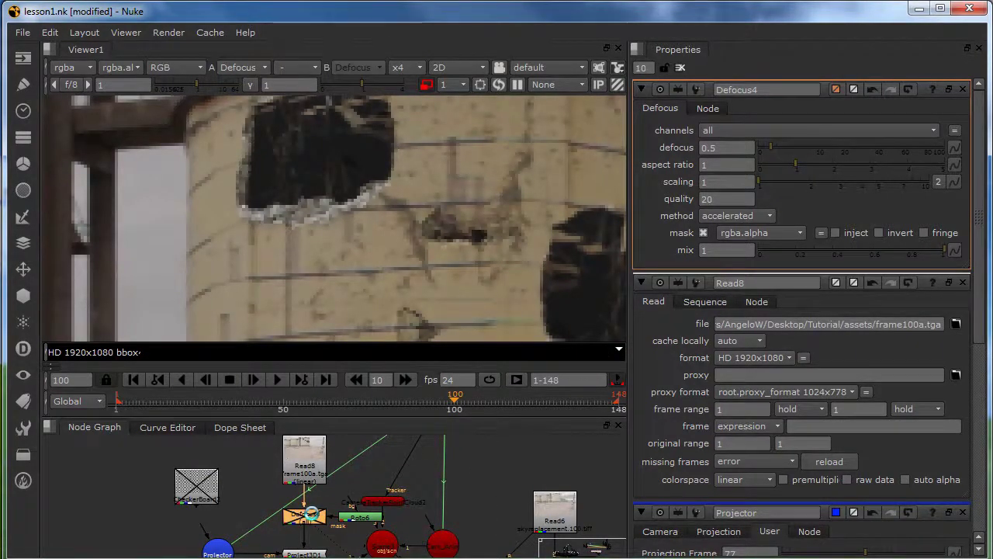
pyautogui.moveTo(330, 500); pyautogui.dragTo(344, 489, button='middle')
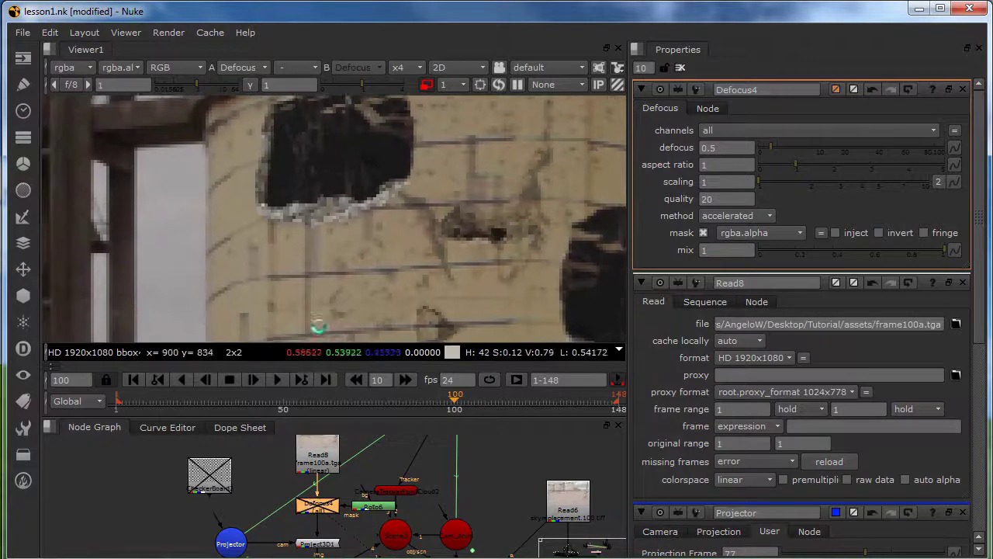
# Step: Display the Merge6 composite and check how the projected holes line up with the tank at frame 100
pyautogui.scroll(-2, 330, 249)
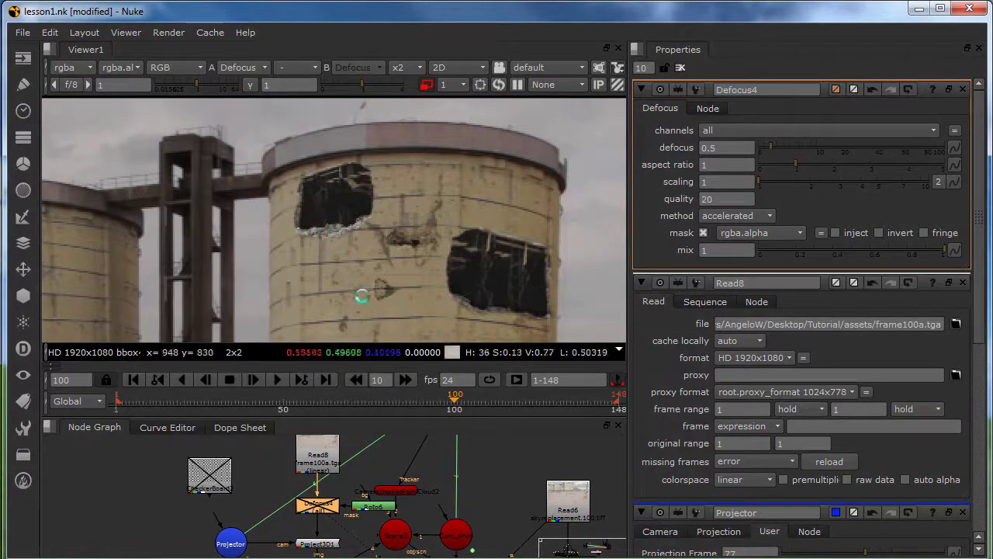
pyautogui.scroll(-1, 278, 254)
pyautogui.moveTo(338, 242); pyautogui.dragTo(365, 187, button='middle')
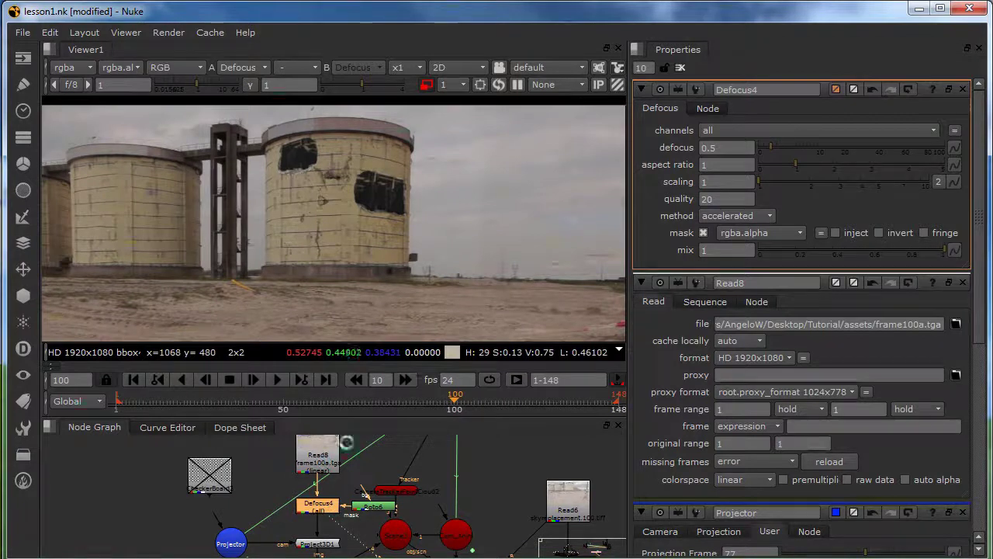
pyautogui.moveTo(350, 517); pyautogui.dragTo(350, 458, button='middle')
pyautogui.moveTo(569, 526); pyautogui.dragTo(543, 512, button='middle')
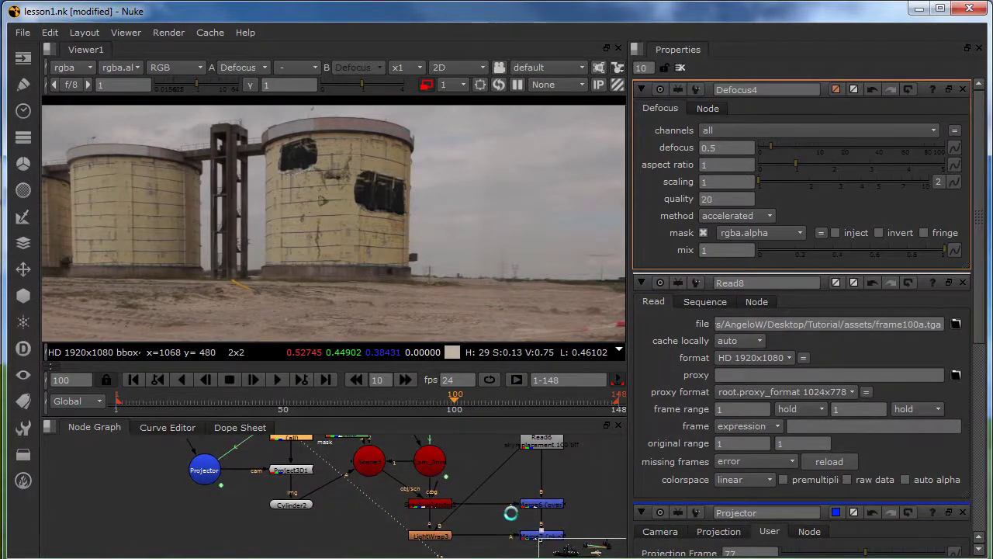
pyautogui.click(544, 504)
pyautogui.press('1')
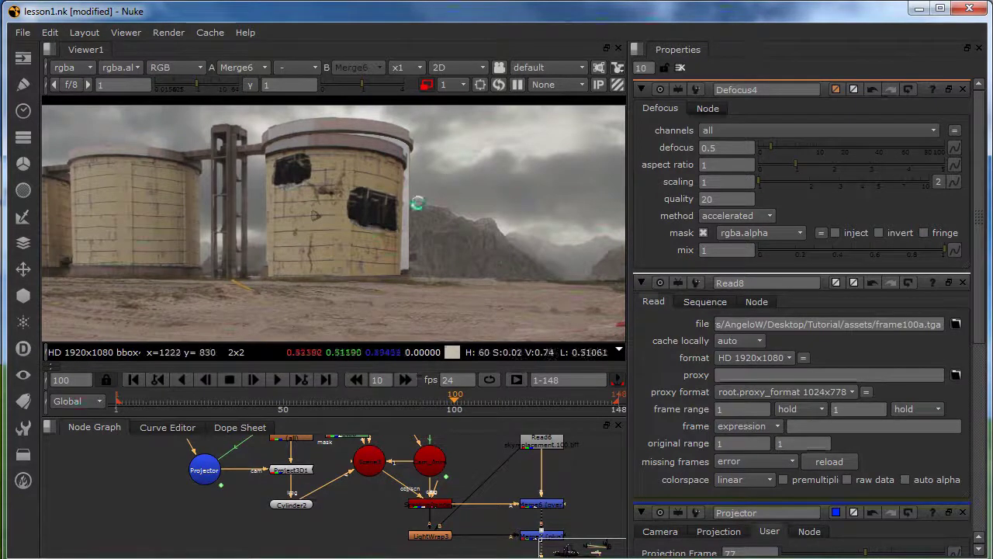
# Step: Set the Projector camera's Projection Frame to 100
pyautogui.moveTo(307, 507); pyautogui.dragTo(314, 531, button='middle')
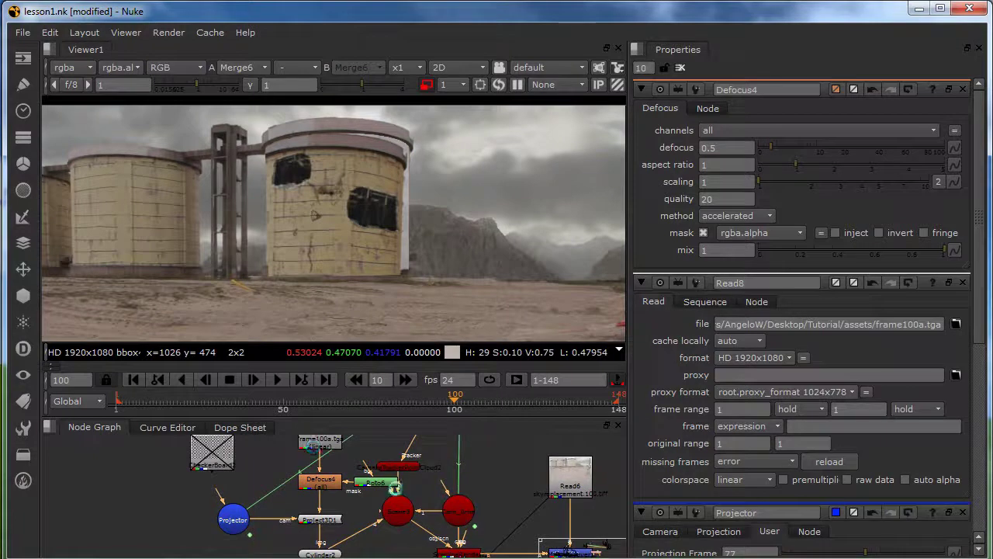
pyautogui.doubleClick(221, 520)
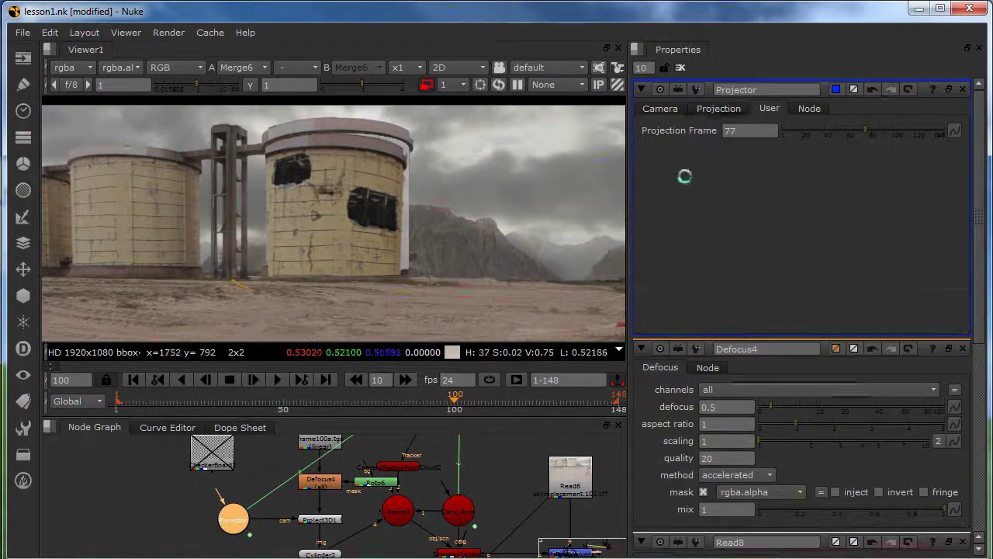
pyautogui.click(736, 129)
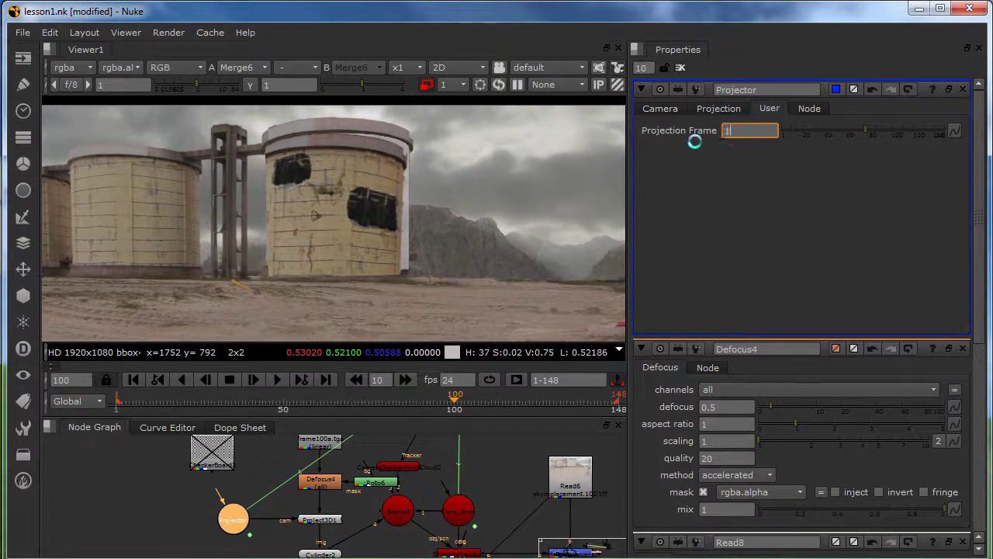
pyautogui.press('Return')
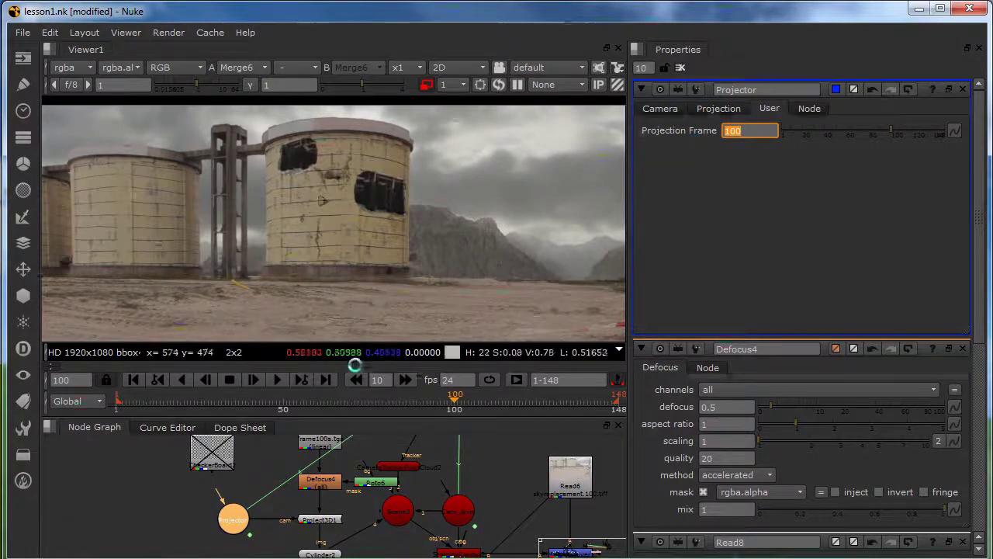
# Step: Go to frame 139 and display the LightWrap3 output on its own
pyautogui.moveTo(475, 394); pyautogui.dragTo(584, 398)
pyautogui.scroll(-3, 499, 288)
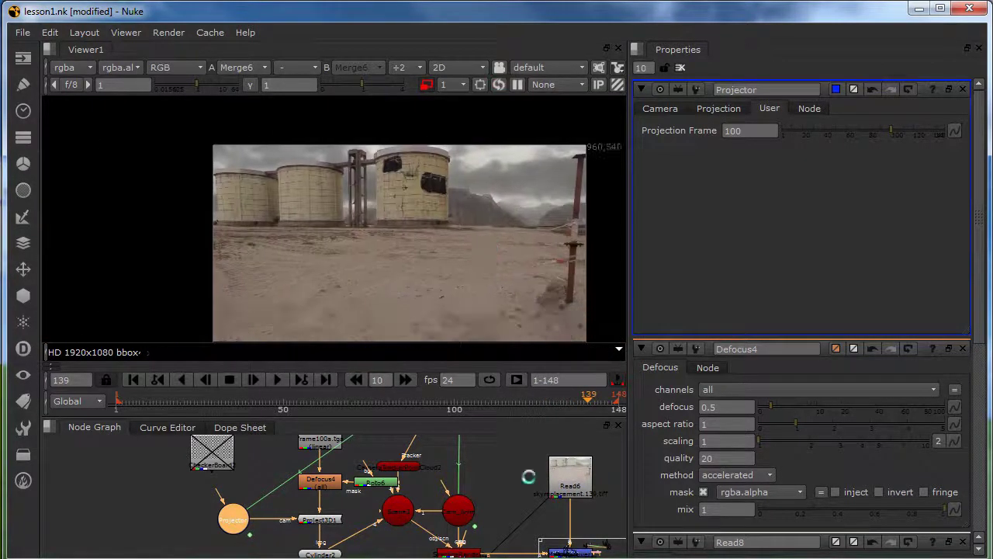
pyautogui.moveTo(492, 525); pyautogui.dragTo(428, 472, button='middle')
pyautogui.scroll(-2, 456, 481)
pyautogui.scroll(3, 416, 502)
pyautogui.click(414, 506)
pyautogui.press('1')
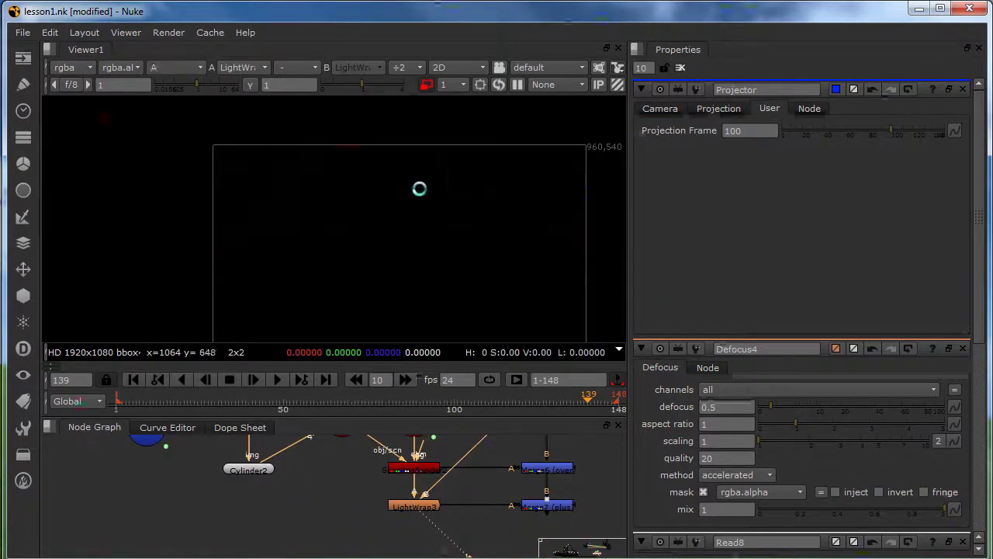
# Step: Display the Merge7 result and toggle that node off and on repeatedly to compare the light wrap on the tank, leaving it disabled
pyautogui.scroll(2, 417, 184)
pyautogui.click(560, 503)
pyautogui.press('1')
pyautogui.press('d')
pyautogui.press('d')
pyautogui.press('d')
pyautogui.press('d')
pyautogui.press('d')
pyautogui.press('d')
pyautogui.press('d')
pyautogui.press('d')
pyautogui.press('d')
pyautogui.press('d')
pyautogui.press('d')
pyautogui.press('d')
pyautogui.press('d')
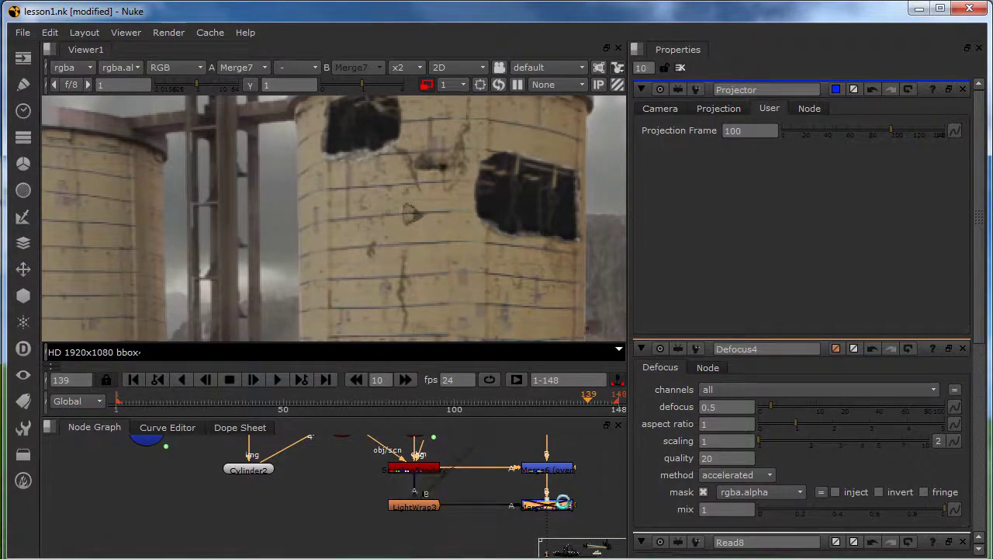
pyautogui.press('d')
pyautogui.press('d')
pyautogui.press('d')
pyautogui.press('d')
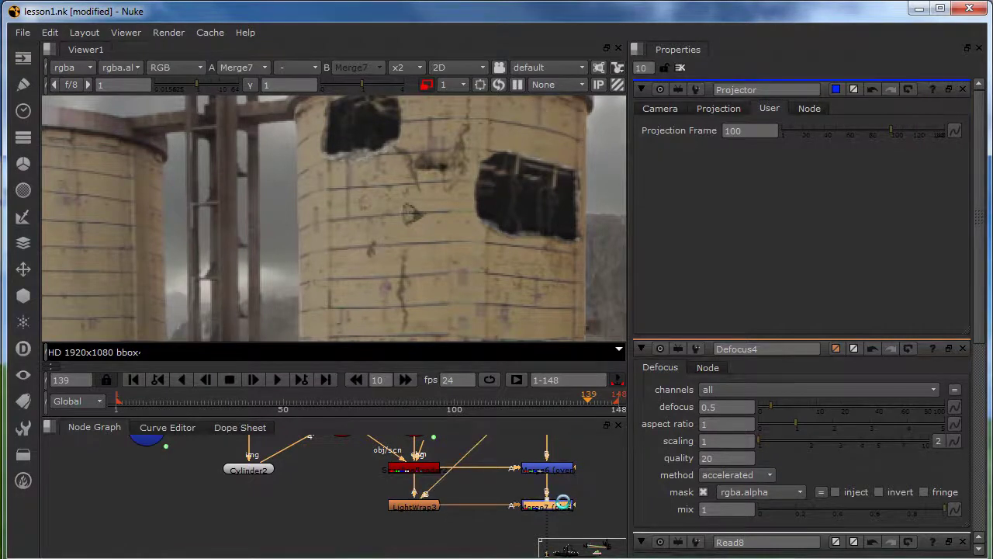
# Step: Examine the damaged tank against the surrounding scene in the whole Merge7 frame at frame 139
pyautogui.scroll(-5, 485, 206)
pyautogui.moveTo(471, 237); pyautogui.dragTo(381, 246, button='middle')
pyautogui.scroll(-2, 459, 182)
pyautogui.scroll(-2, 379, 244)
pyautogui.scroll(4, 377, 188)
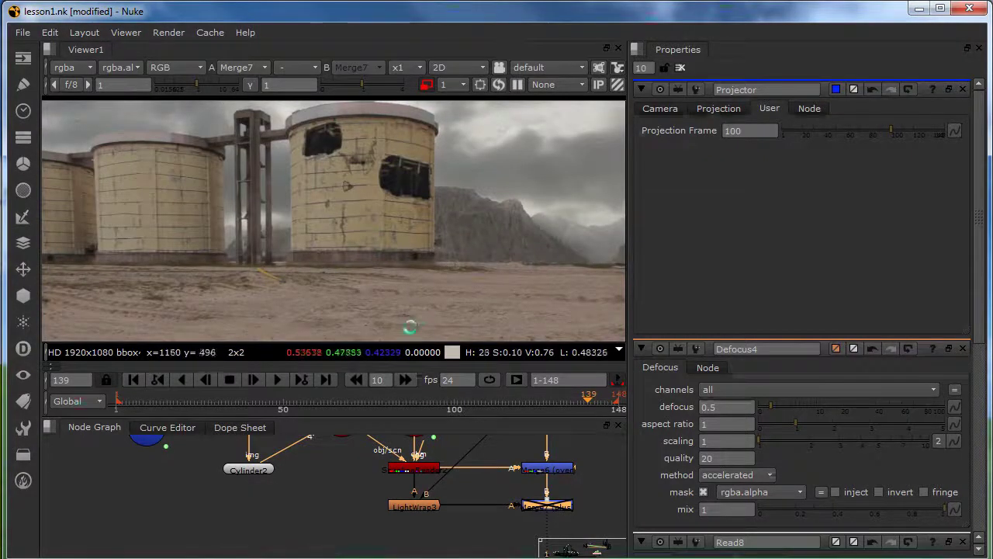
pyautogui.scroll(-3, 372, 262)
pyautogui.moveTo(377, 254); pyautogui.dragTo(375, 216, button='middle')
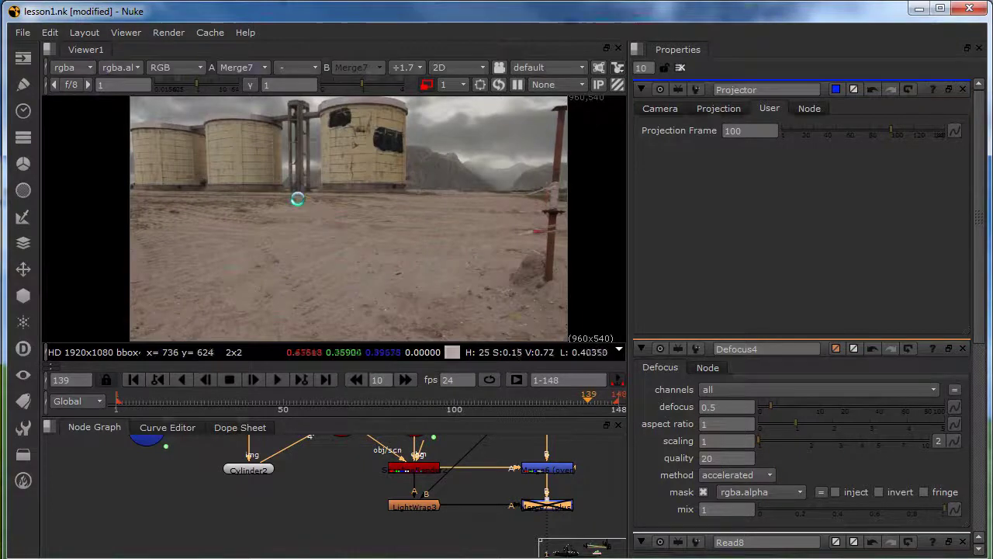
pyautogui.moveTo(429, 460); pyautogui.dragTo(434, 497, button='middle')
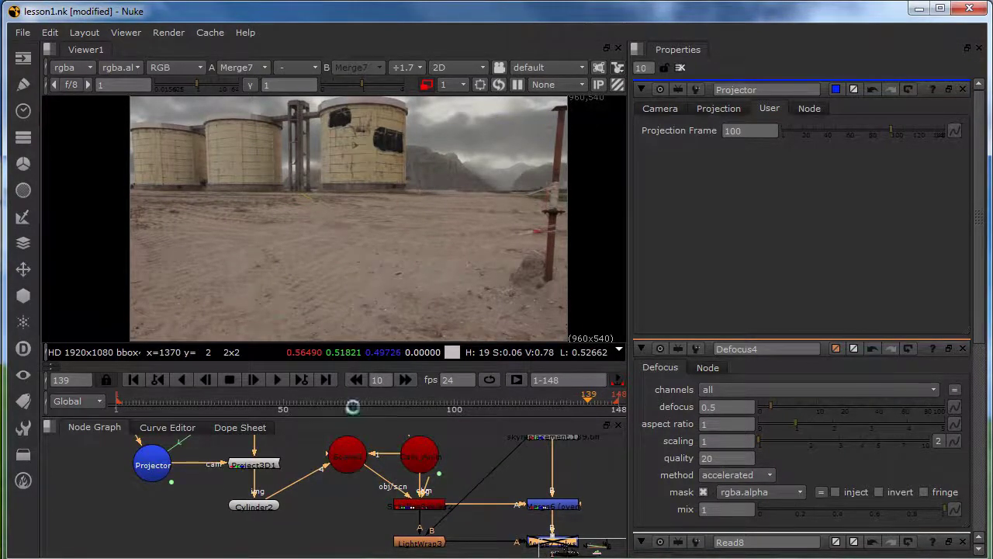